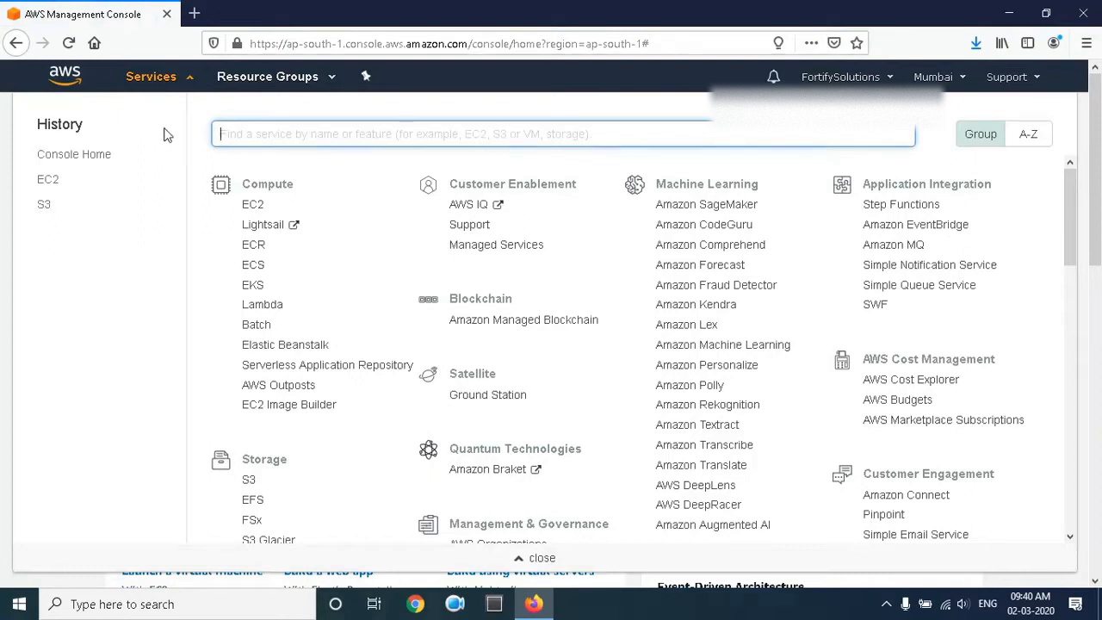
Open the EC2 service and start the wizard for launching a new instance.
{"action": "left_click", "coordinate": [255, 207]}
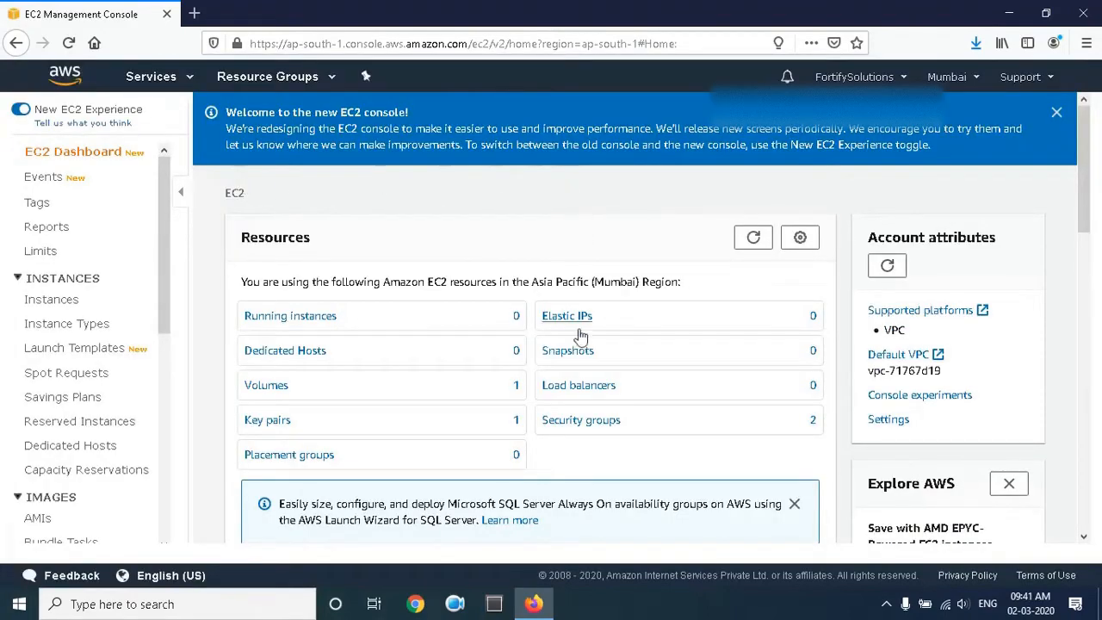
{"action": "scroll", "coordinate": [400, 435], "scroll_direction": "down", "scroll_amount": 5}
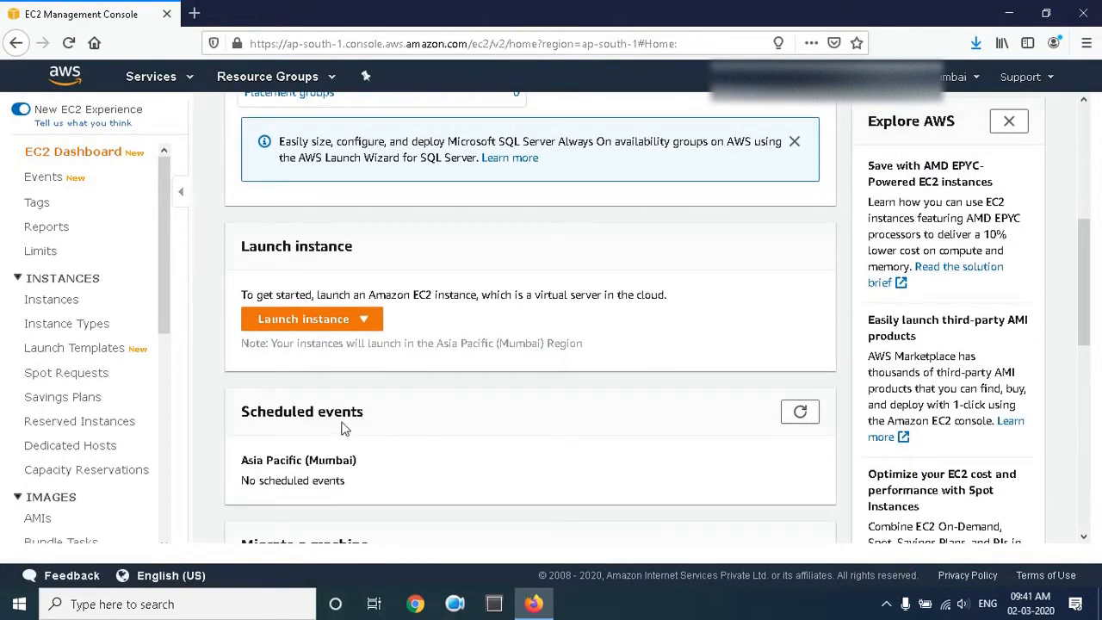
{"action": "left_click", "coordinate": [280, 331]}
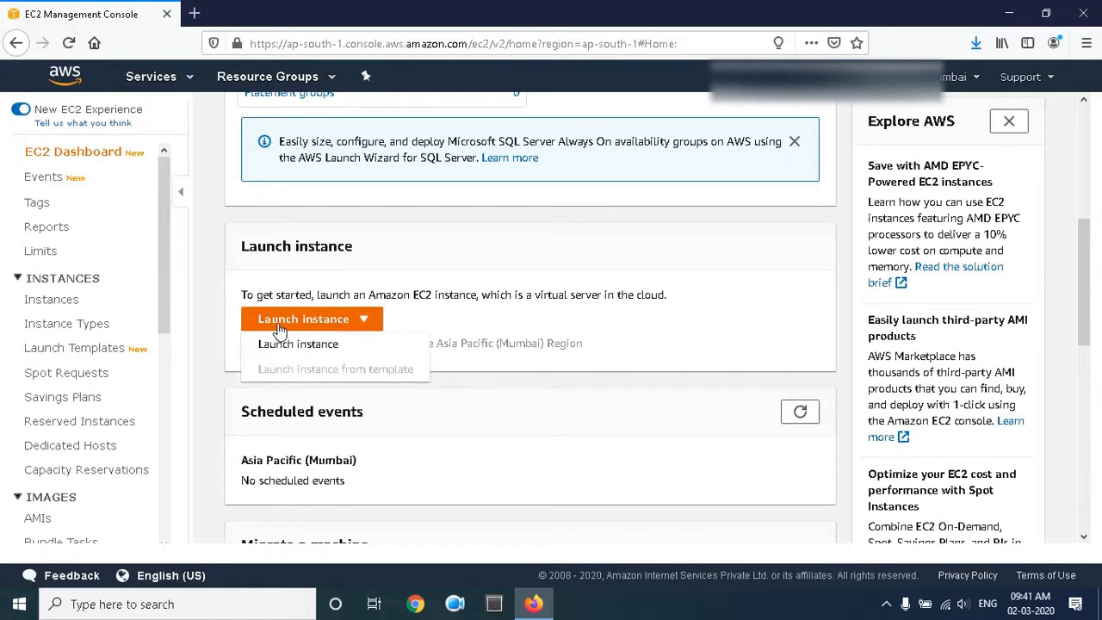
{"action": "left_click", "coordinate": [281, 348]}
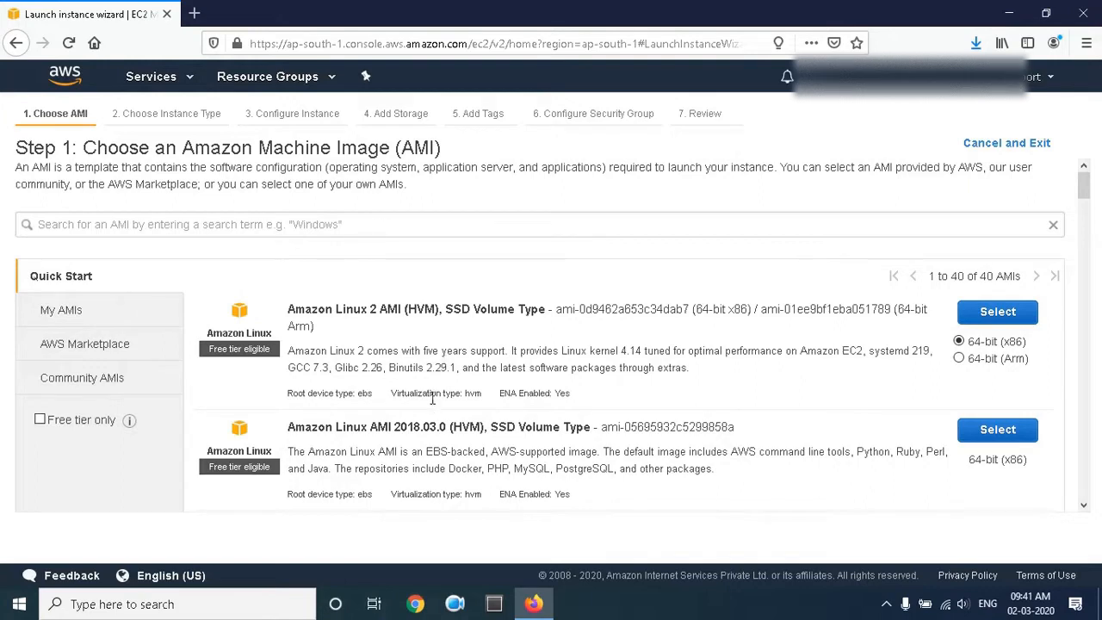
Select the Microsoft Windows Server 2019 Base image, accept the t2.micro instance type and continue to the instance details.
{"action": "scroll", "coordinate": [405, 447], "scroll_direction": "down", "scroll_amount": 5}
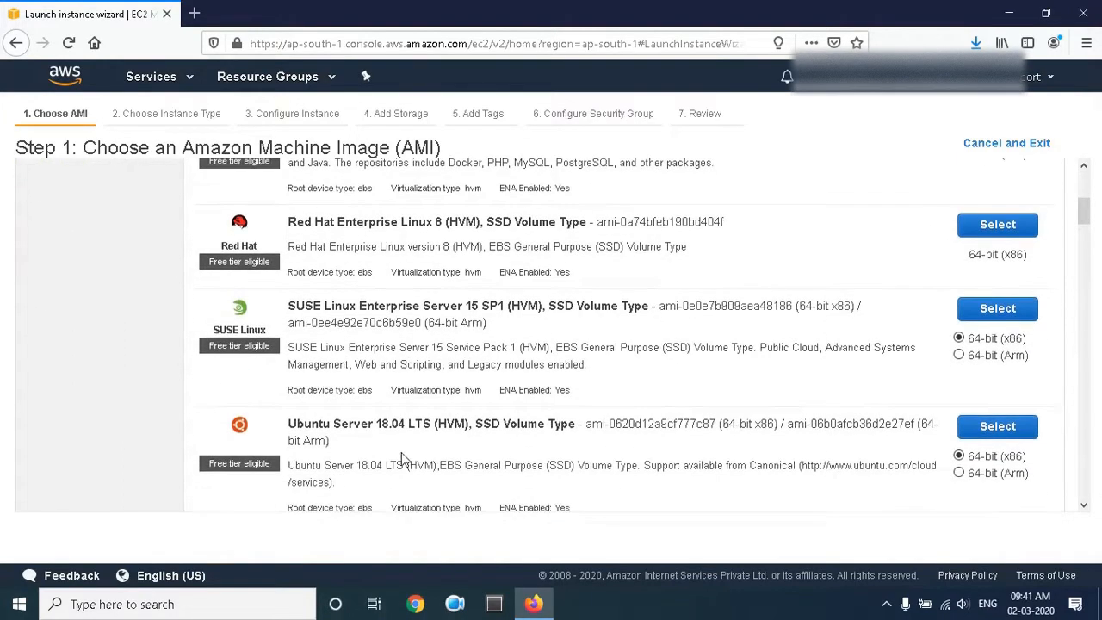
{"action": "scroll", "coordinate": [375, 448], "scroll_direction": "down", "scroll_amount": 5}
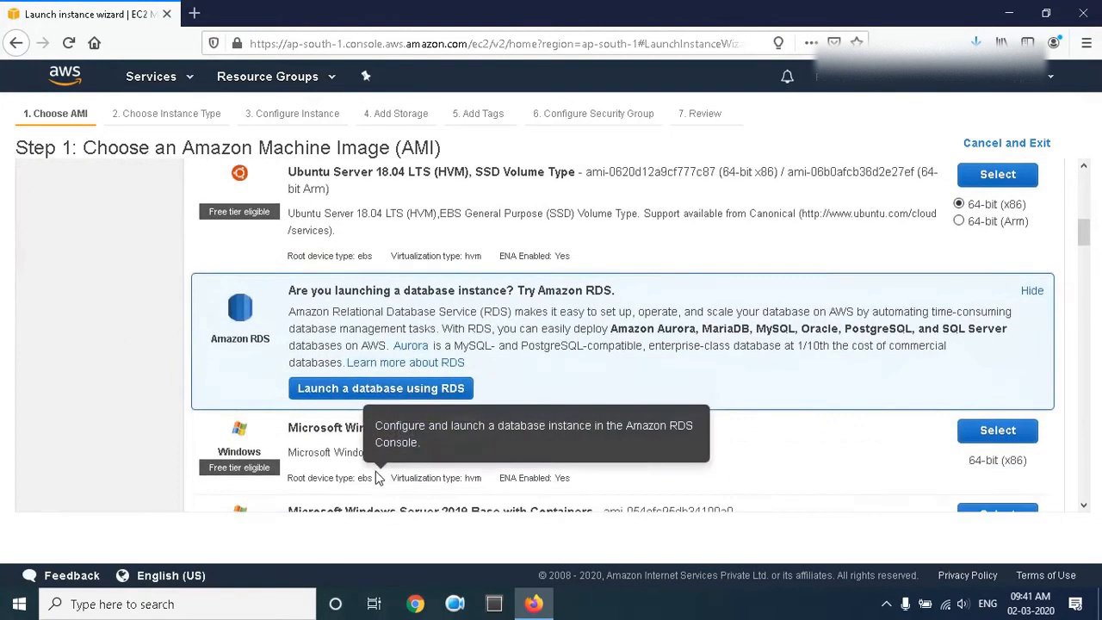
{"action": "scroll", "coordinate": [375, 479], "scroll_direction": "down", "scroll_amount": 2}
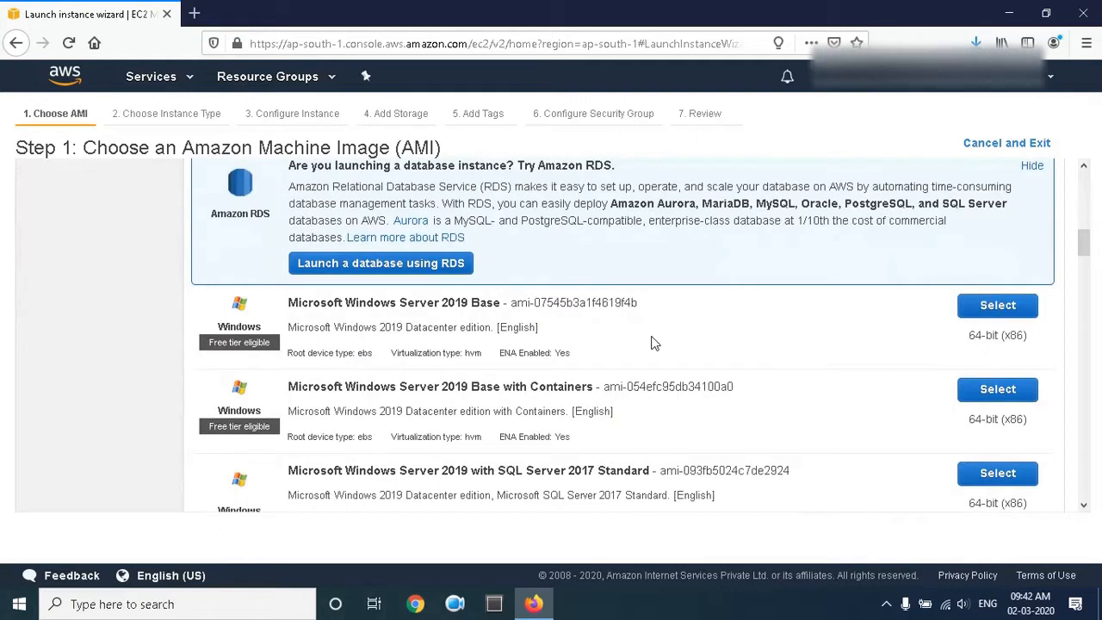
{"action": "left_click", "coordinate": [977, 315]}
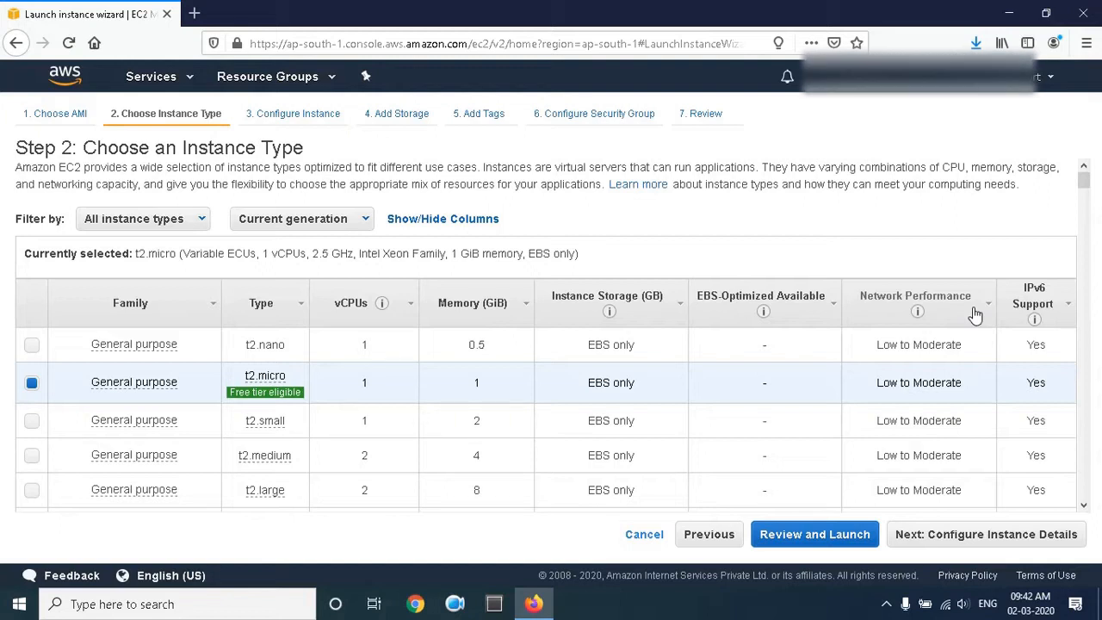
{"action": "left_click", "coordinate": [983, 541]}
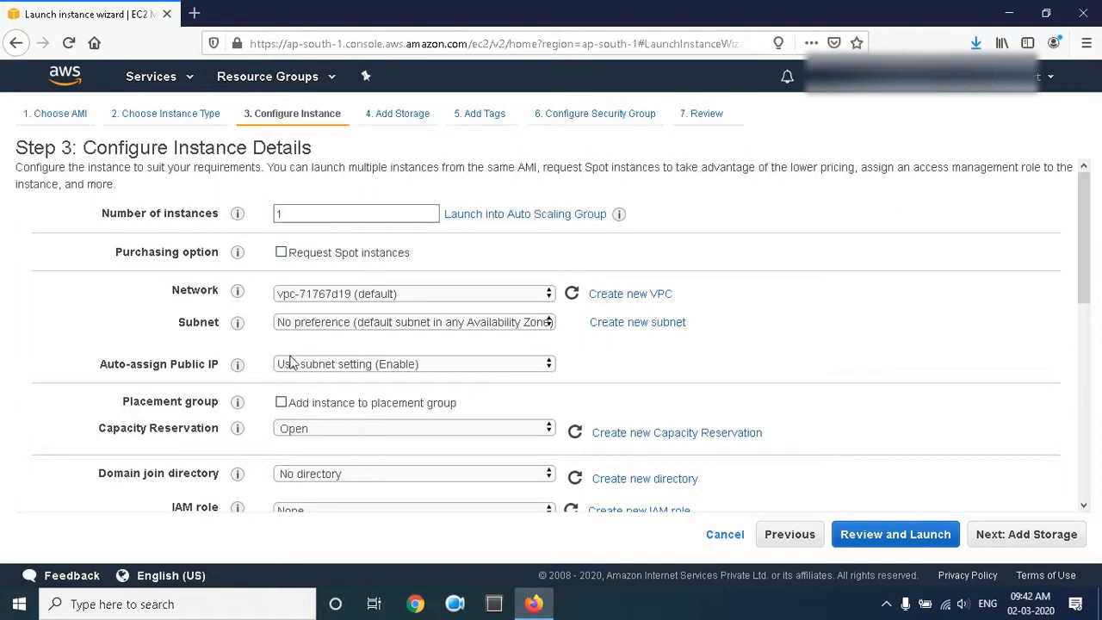
Keep the default VPC, the no-preference subnet and the subnet setting for auto-assigning a public IP.
{"action": "scroll", "coordinate": [291, 364], "scroll_direction": "down", "scroll_amount": 3}
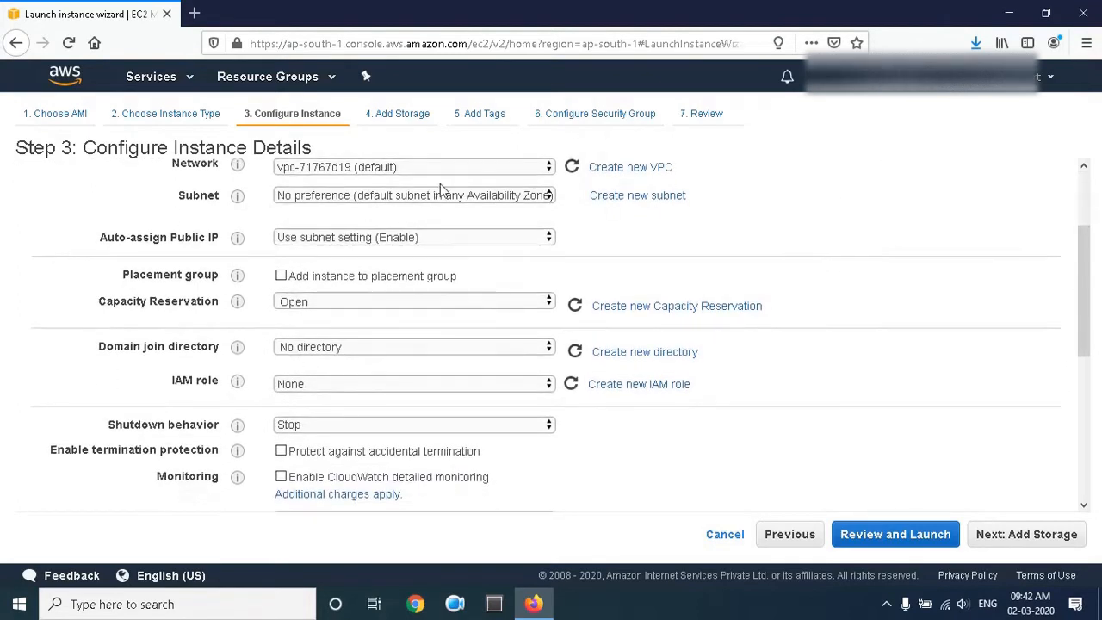
{"action": "left_click", "coordinate": [445, 168]}
{"action": "left_click", "coordinate": [430, 187]}
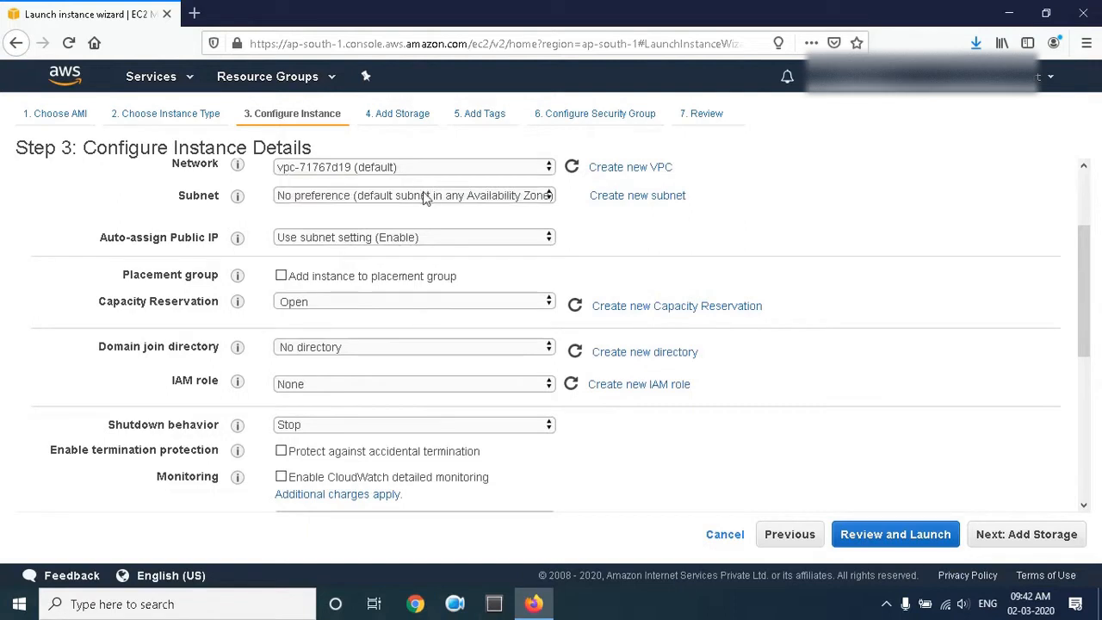
{"action": "left_click", "coordinate": [417, 198]}
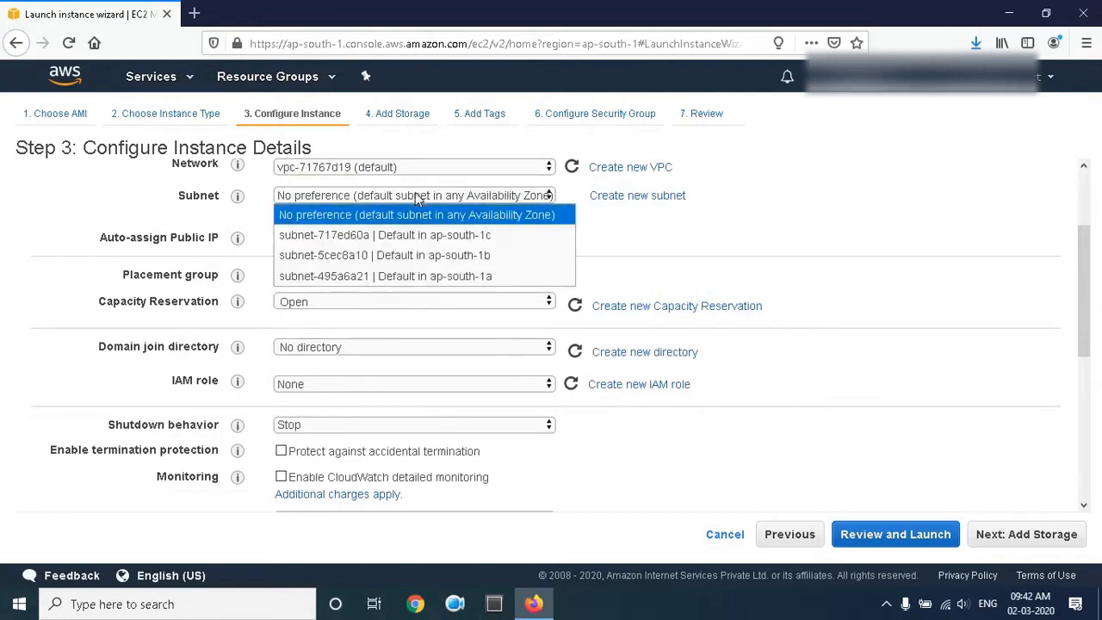
{"action": "left_click", "coordinate": [362, 221]}
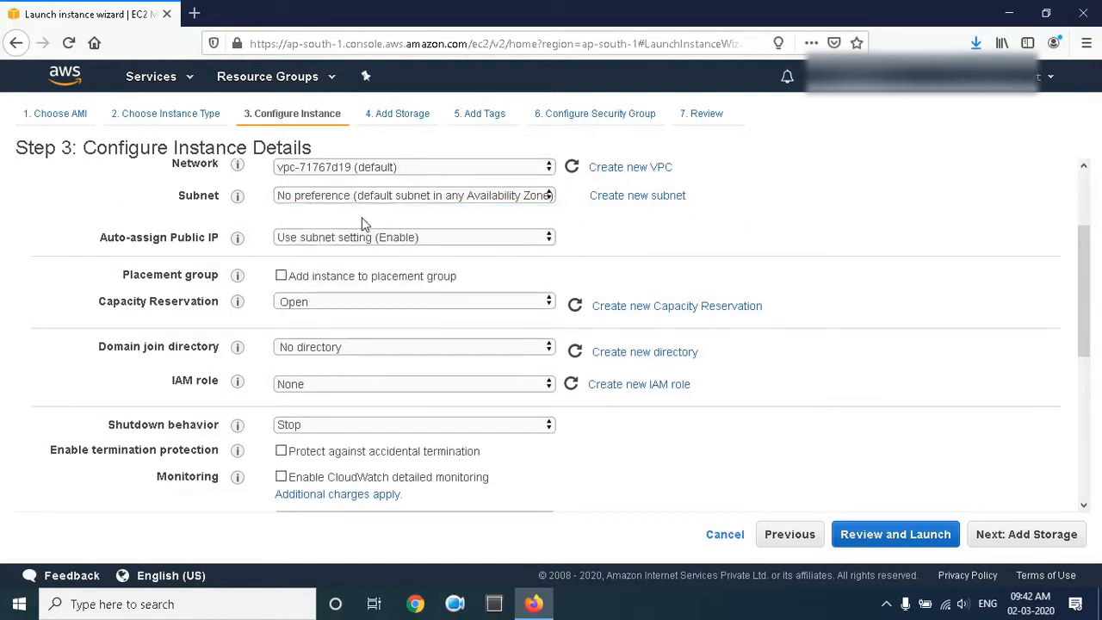
{"action": "left_click", "coordinate": [351, 239]}
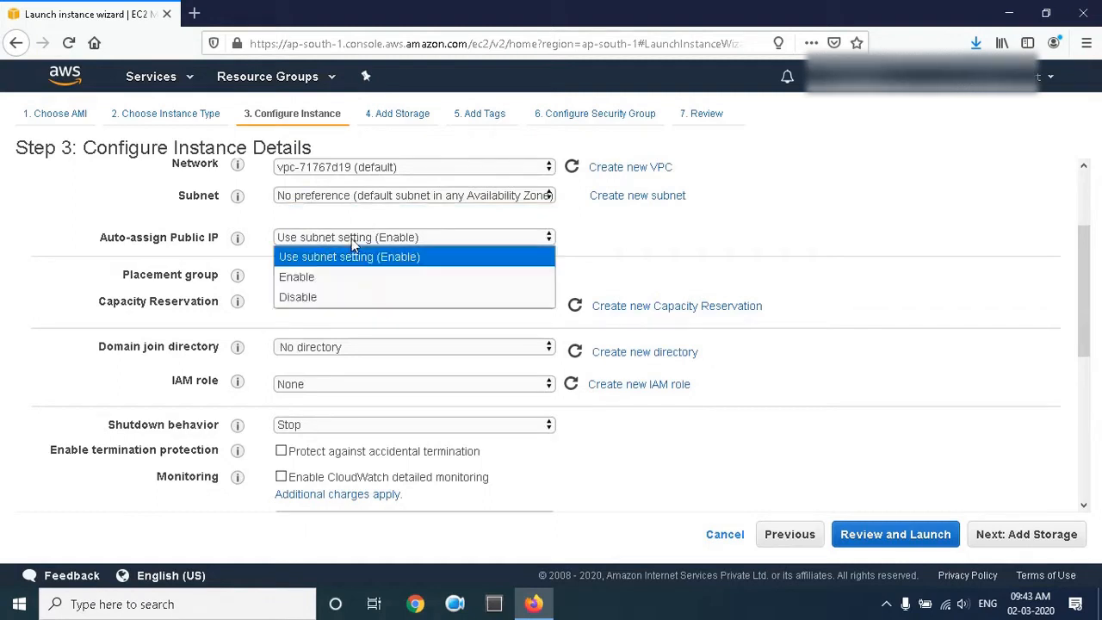
{"action": "left_click", "coordinate": [344, 256]}
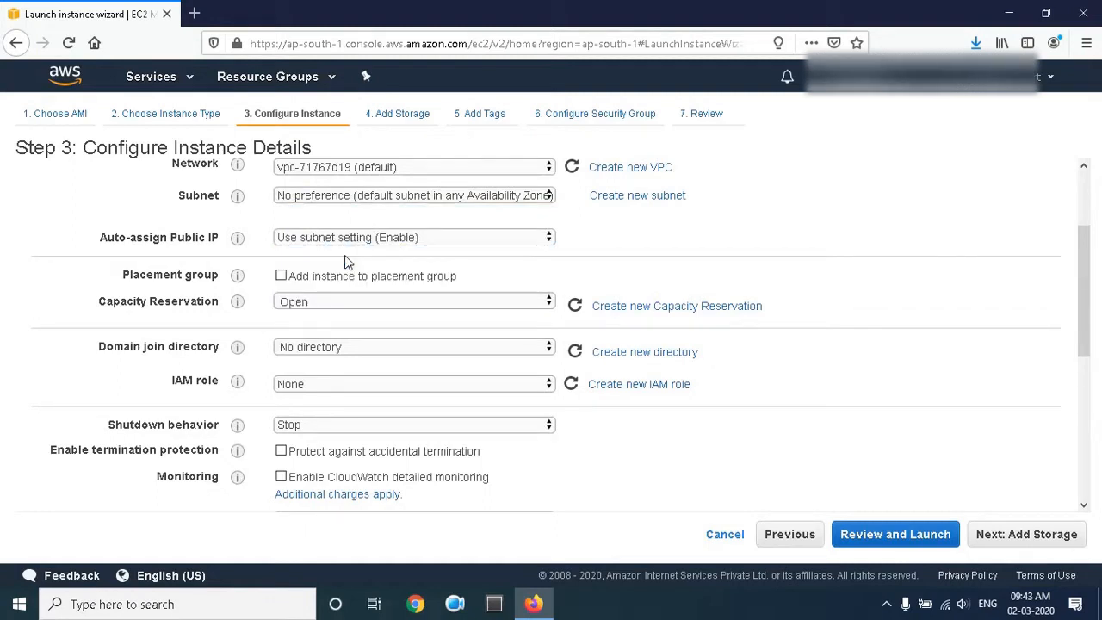
Examine the available options for the capacity reservation and the domain join directory.
{"action": "left_click", "coordinate": [335, 304]}
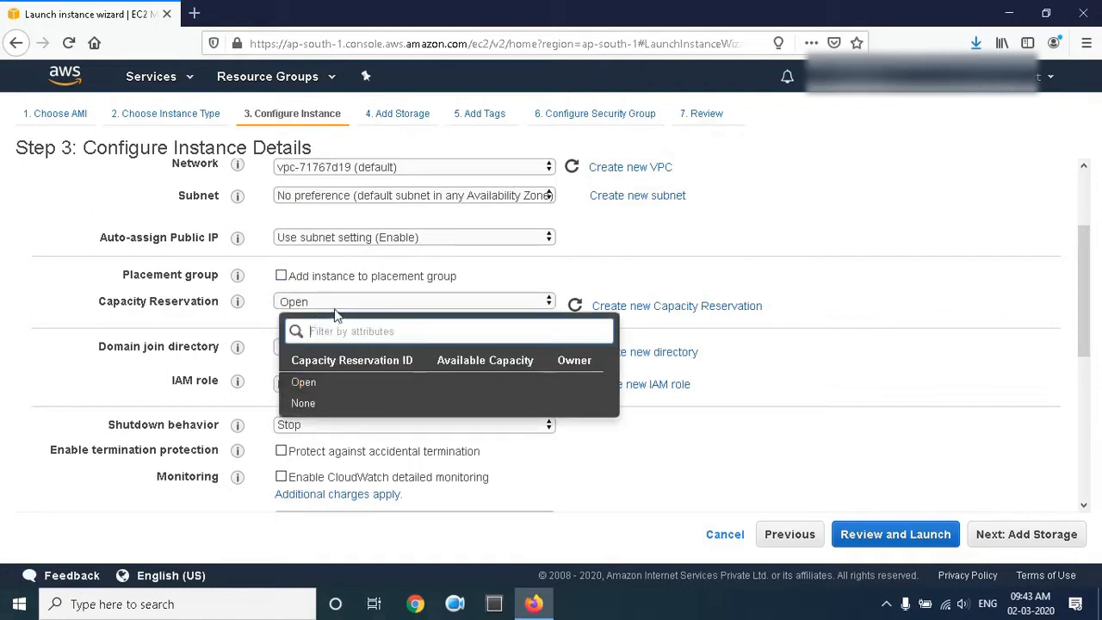
{"action": "left_click", "coordinate": [816, 360]}
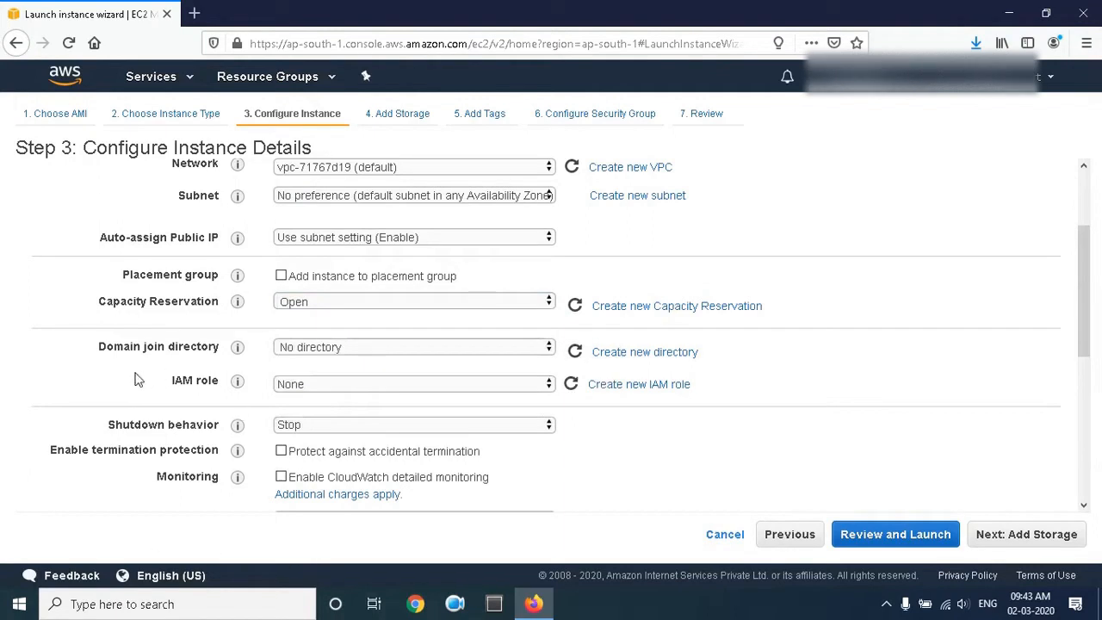
{"action": "left_click_drag", "start_coordinate": [377, 352], "coordinate": [405, 511]}
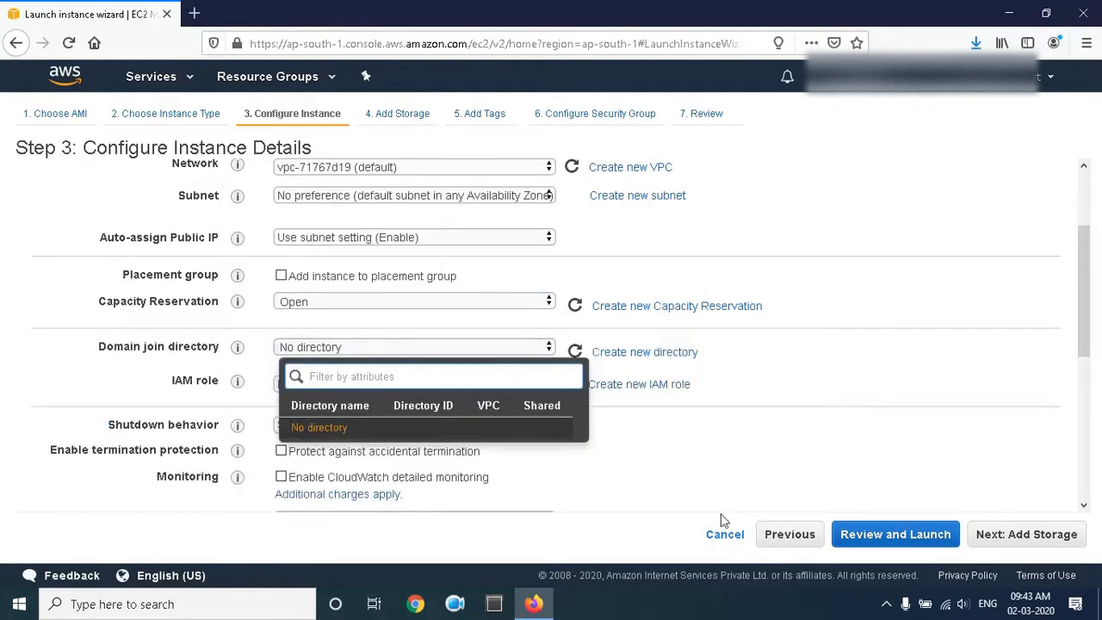
{"action": "left_click", "coordinate": [749, 478]}
Leave the user data empty, accept the default root volume of 30 GiB and continue to the instance tags.
{"action": "scroll", "coordinate": [749, 479], "scroll_direction": "down", "scroll_amount": 4}
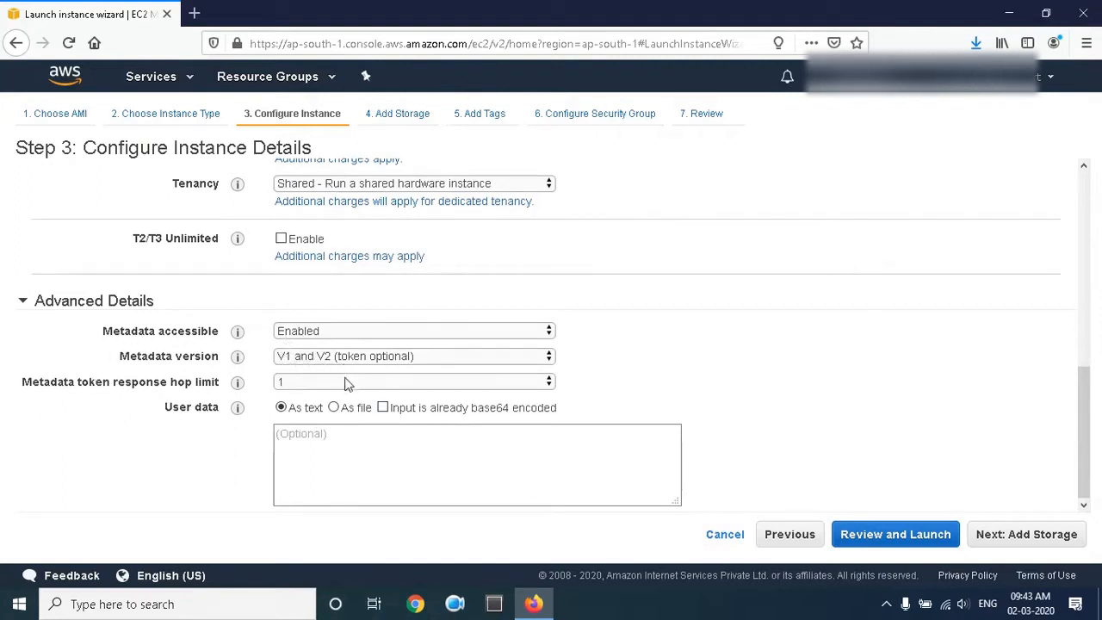
{"action": "left_click", "coordinate": [356, 445]}
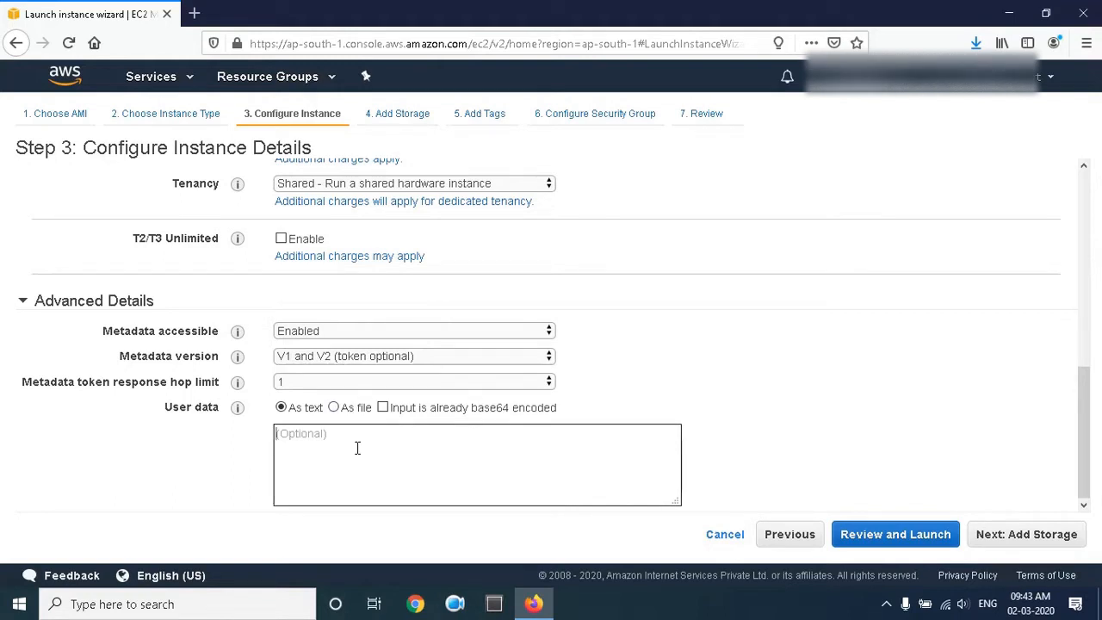
{"action": "left_click", "coordinate": [1019, 541]}
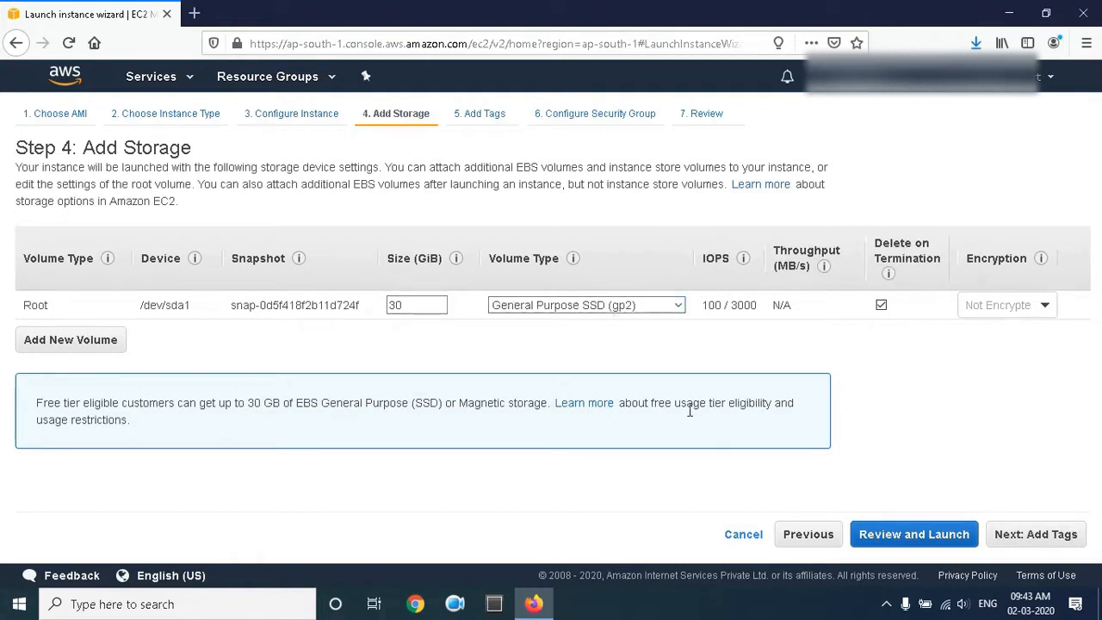
{"action": "left_click", "coordinate": [1056, 534]}
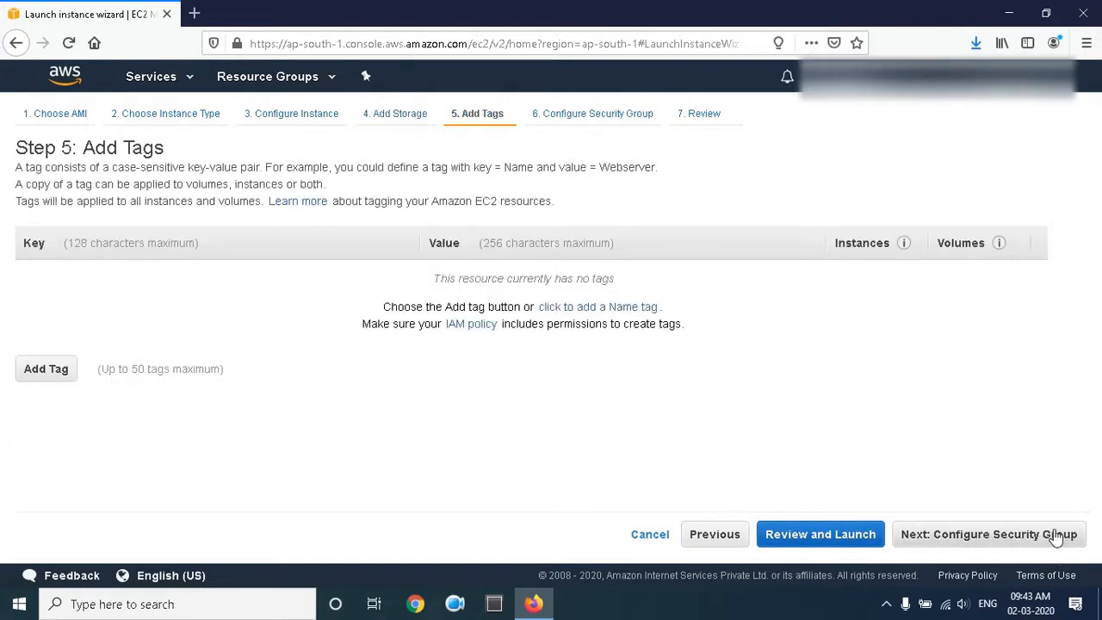
Add a tag with the key Name and the value Myfirstwindowsinstance.
{"action": "left_click", "coordinate": [35, 372]}
{"action": "left_click", "coordinate": [155, 284]}
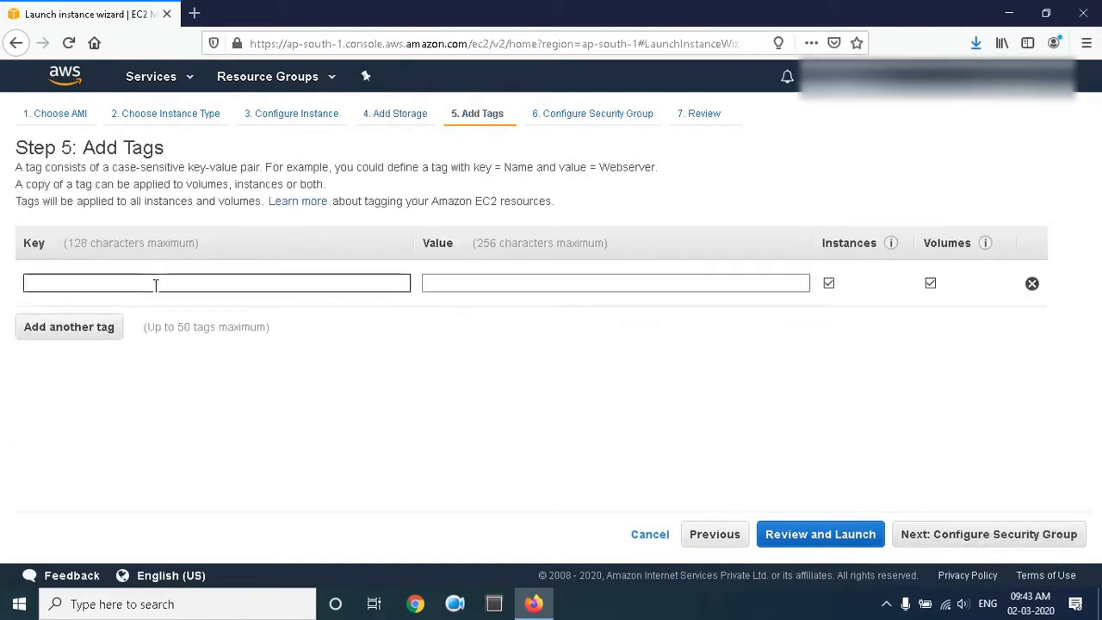
{"action": "type", "text": "Name"}
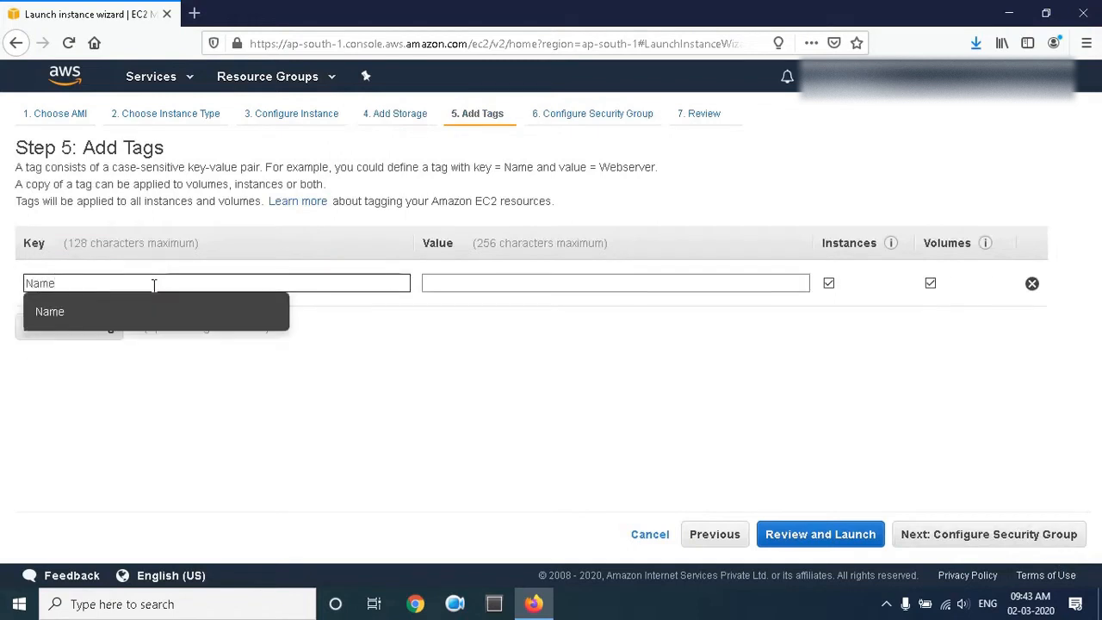
{"action": "left_click", "coordinate": [466, 282]}
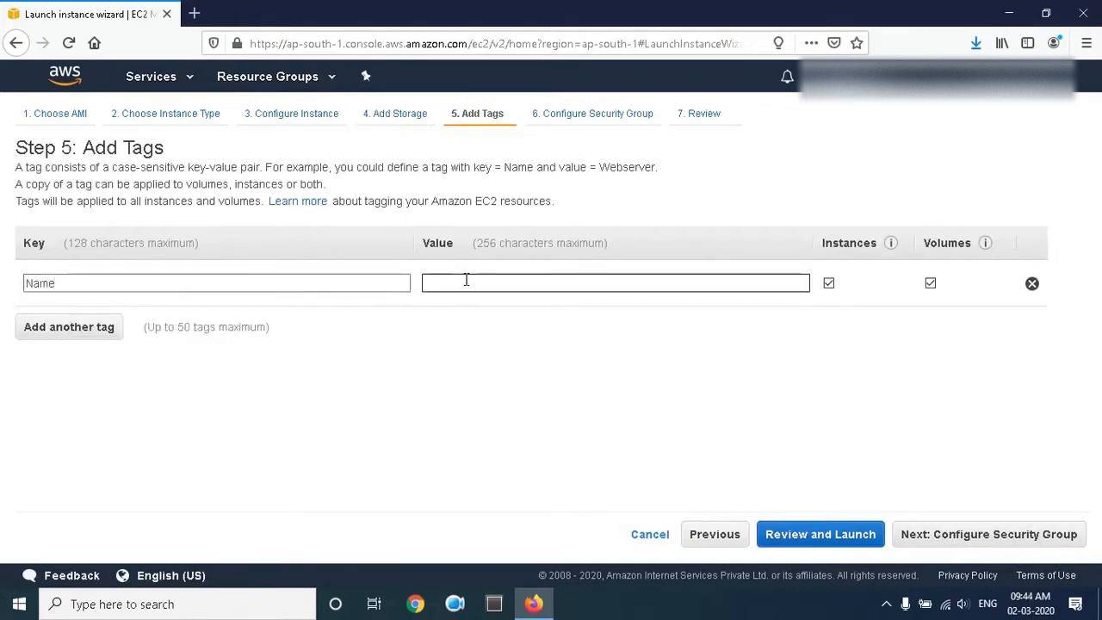
{"action": "type", "text": "Myfirstwindowsinstan"}
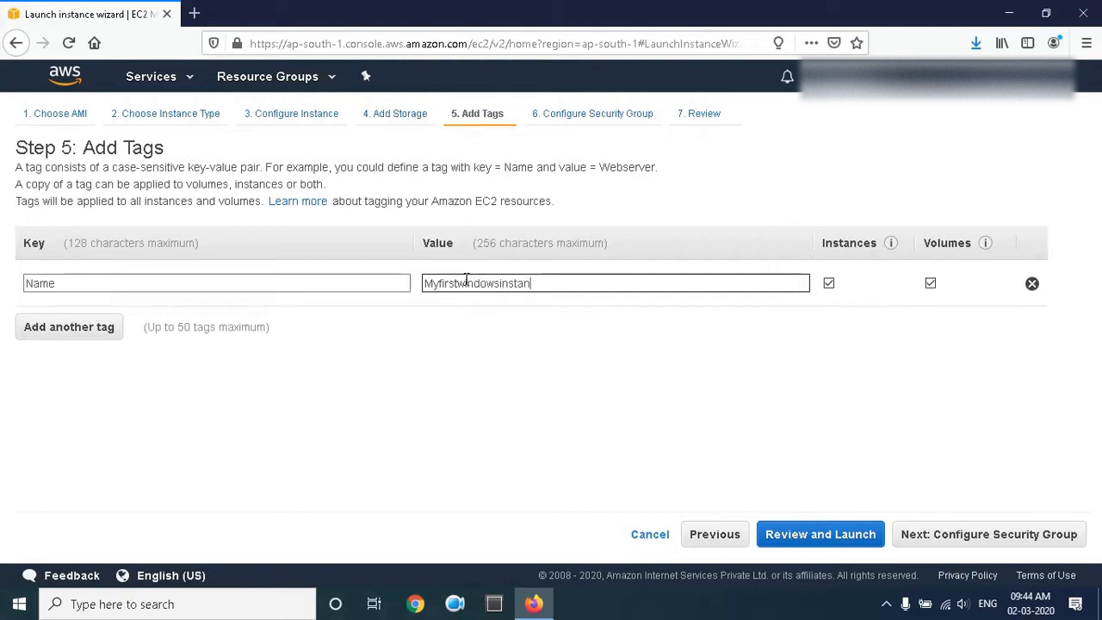
{"action": "type", "text": "ce"}
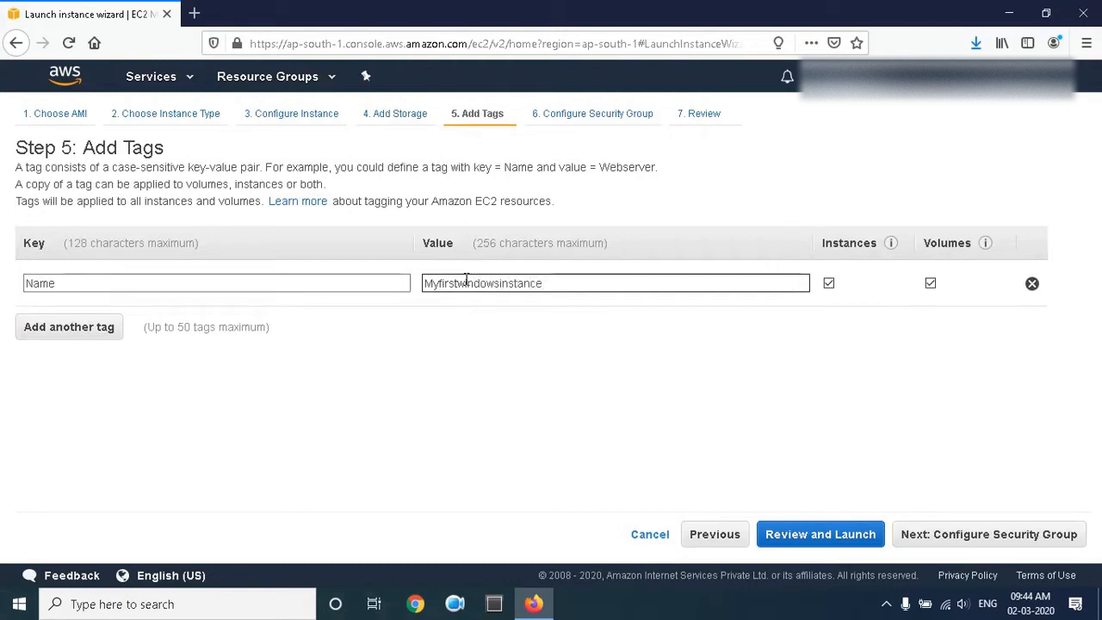
Continue to the security group configuration and set the RDP rule's source to Anywhere.
{"action": "left_click", "coordinate": [915, 535]}
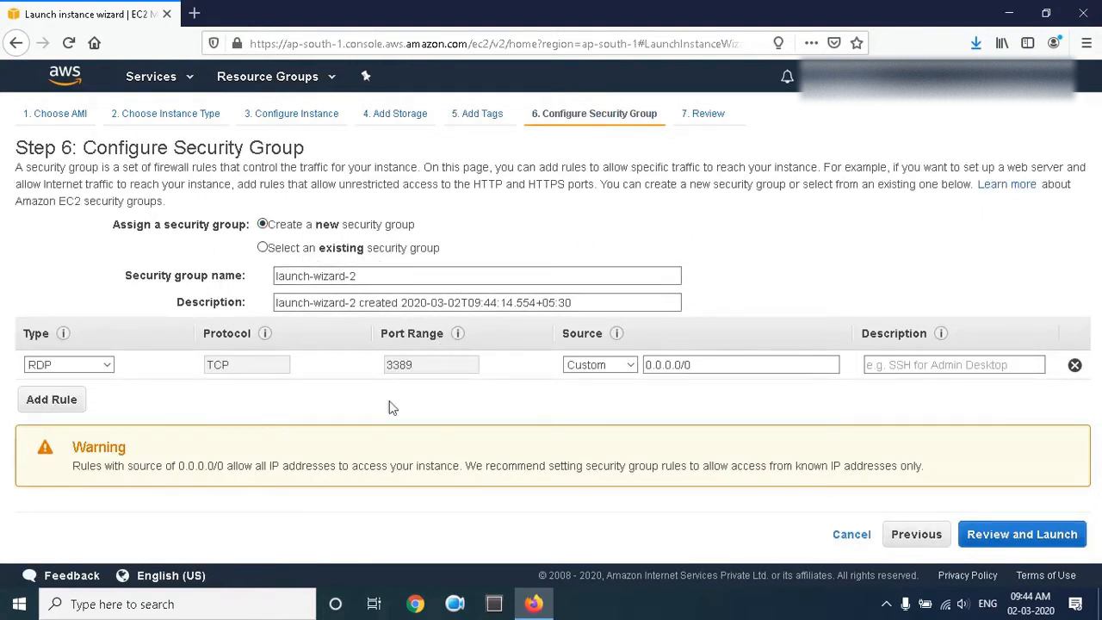
{"action": "left_click", "coordinate": [606, 369]}
{"action": "left_click", "coordinate": [598, 405]}
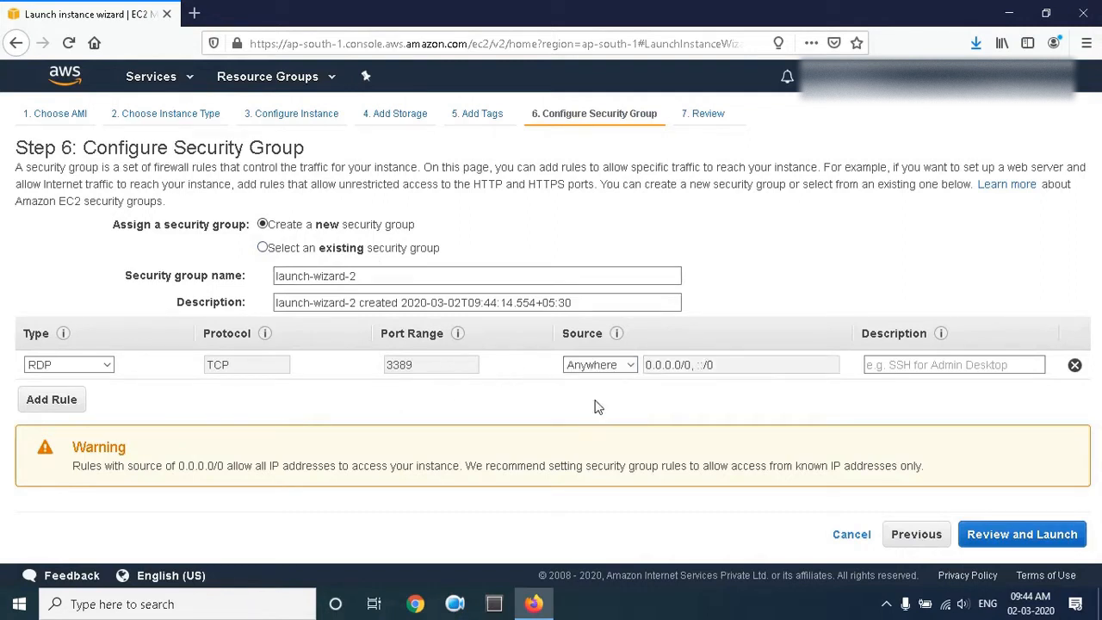
Add an SSH rule to the security group with its source set to Anywhere.
{"action": "left_click", "coordinate": [47, 399]}
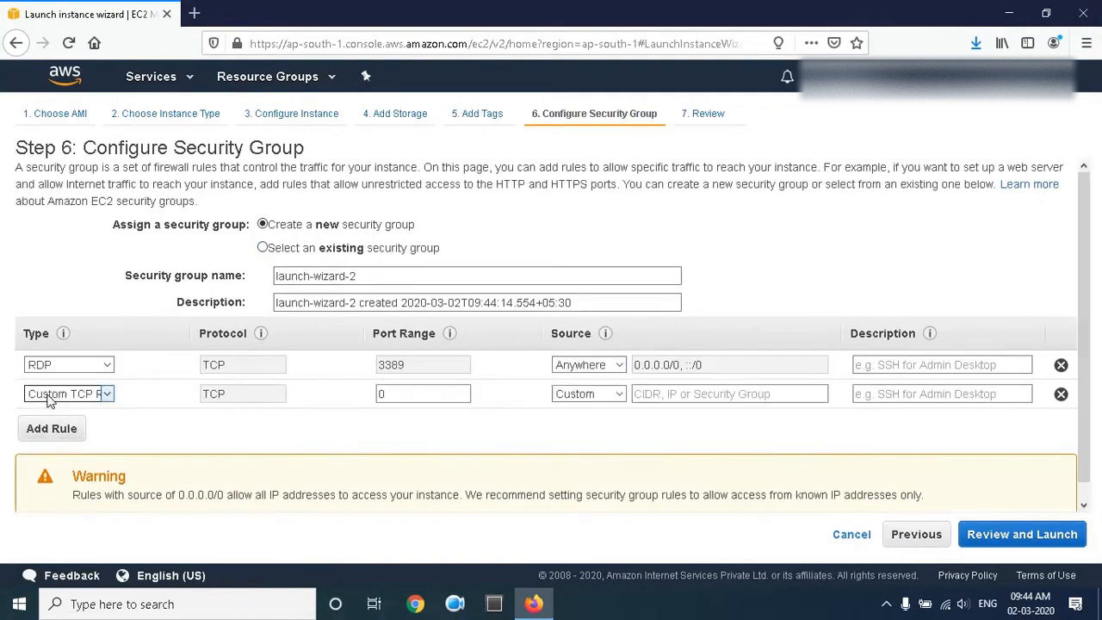
{"action": "left_click", "coordinate": [101, 399]}
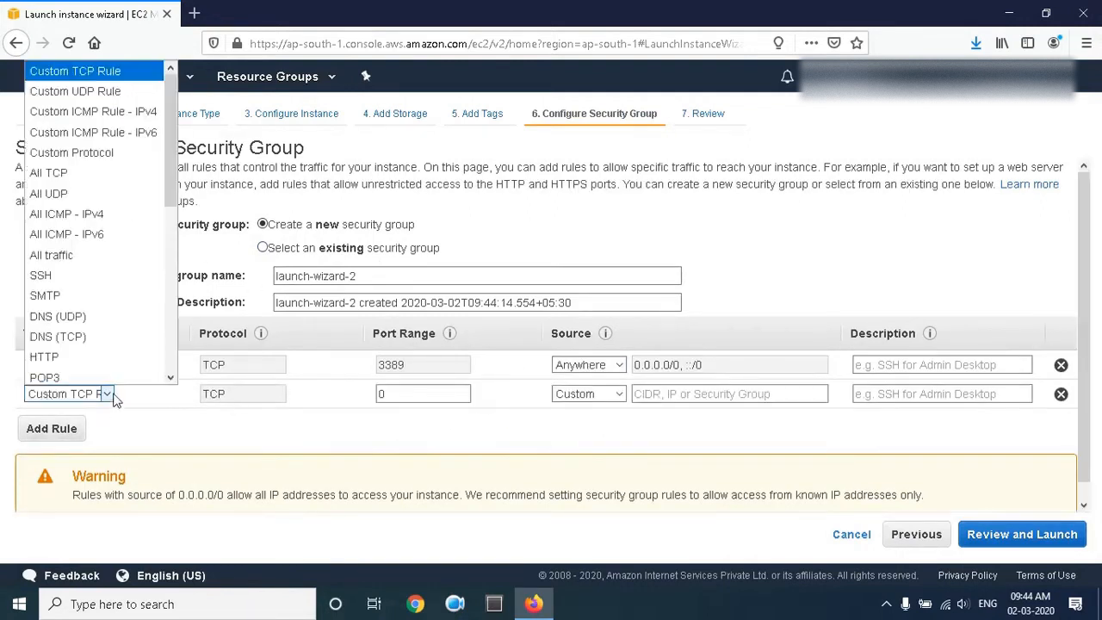
{"action": "left_click", "coordinate": [40, 276]}
{"action": "left_click", "coordinate": [582, 397]}
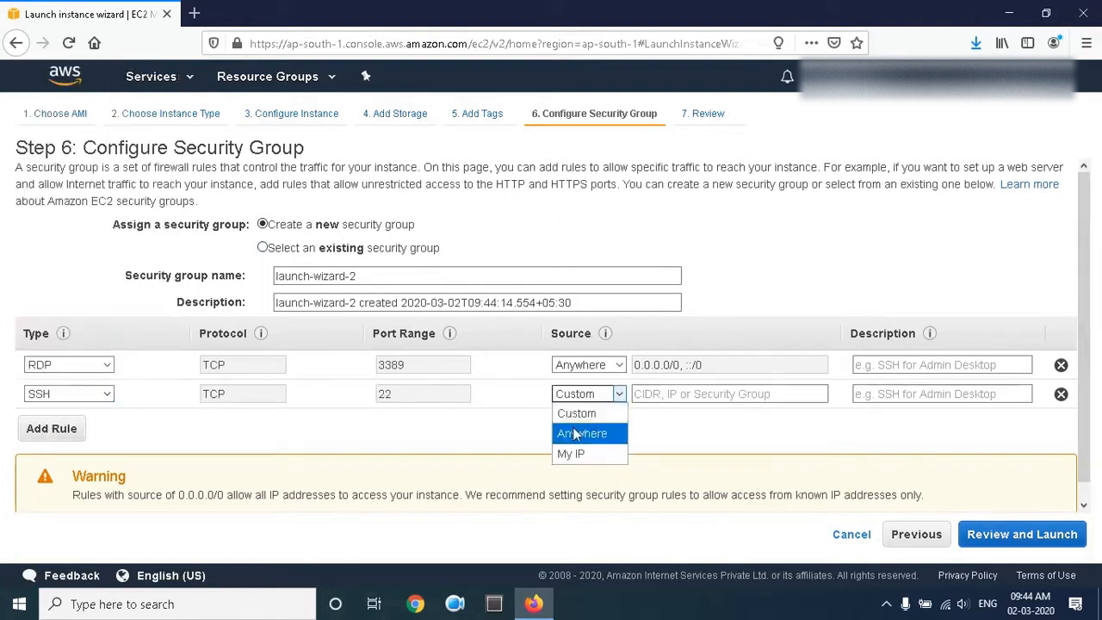
{"action": "left_click", "coordinate": [582, 433]}
Add an HTTP rule to the security group with its source set to Anywhere and continue to the launch review.
{"action": "left_click", "coordinate": [49, 434]}
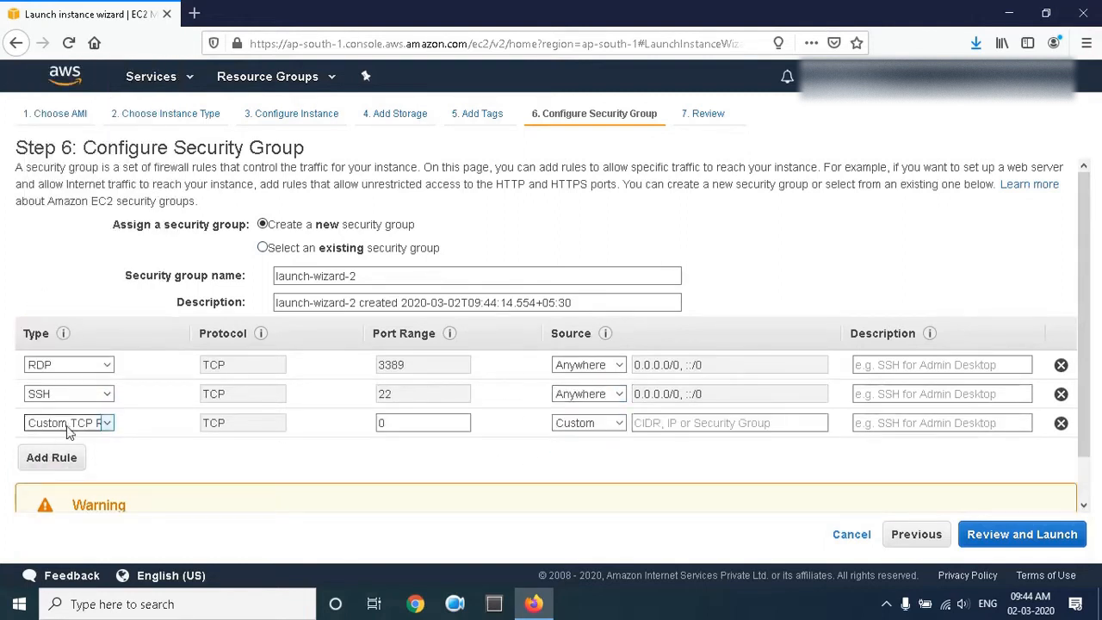
{"action": "left_click", "coordinate": [67, 423]}
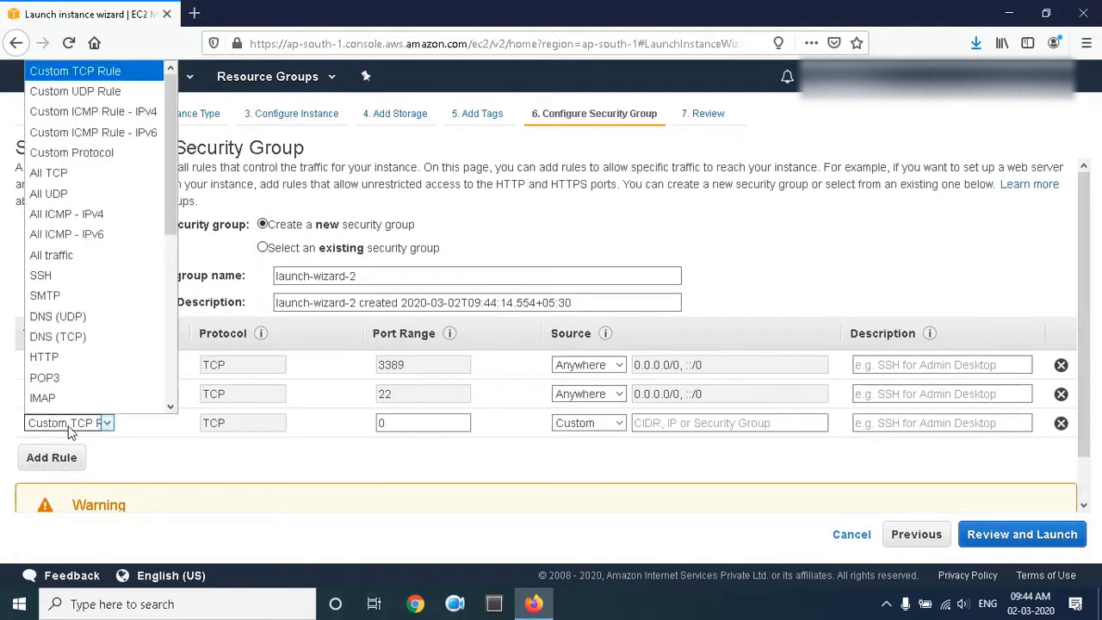
{"action": "left_click", "coordinate": [45, 356]}
{"action": "left_click", "coordinate": [575, 422]}
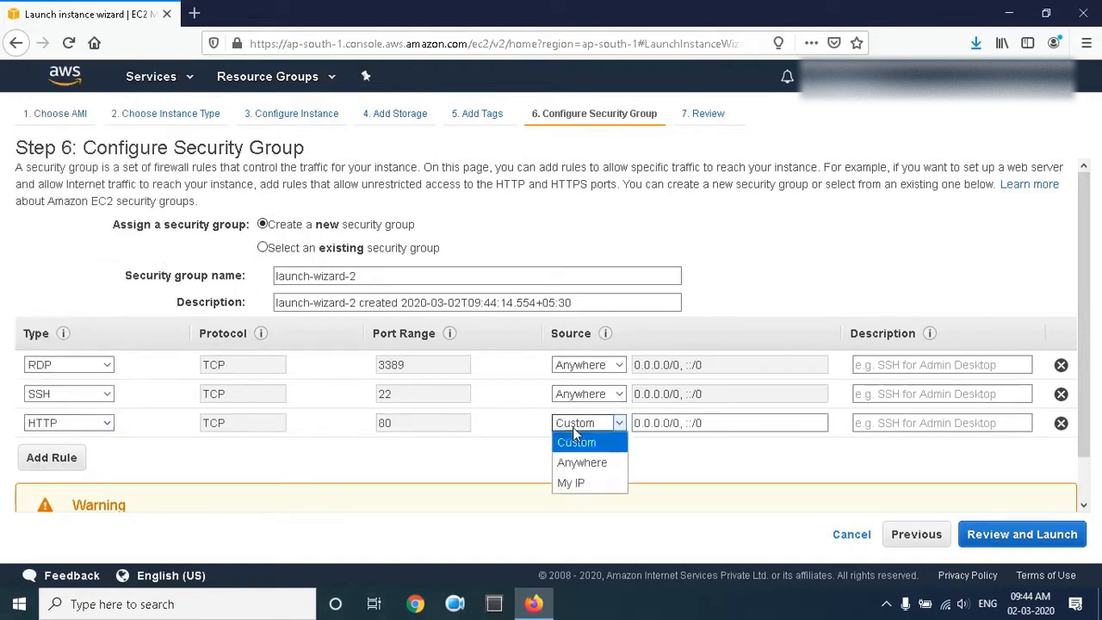
{"action": "left_click", "coordinate": [575, 460]}
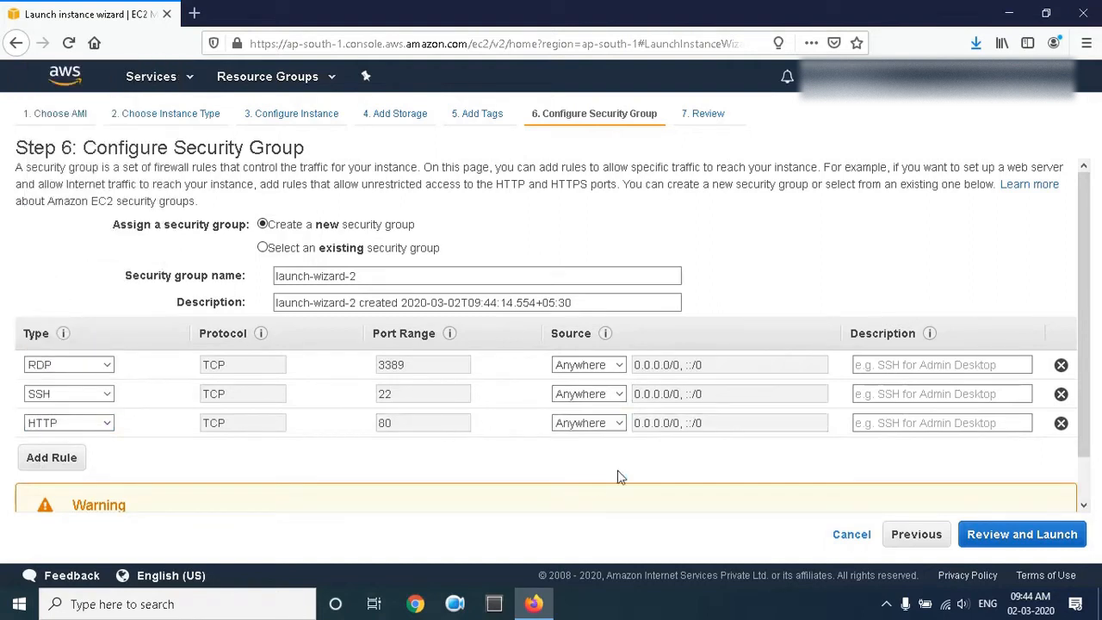
{"action": "left_click", "coordinate": [1024, 549]}
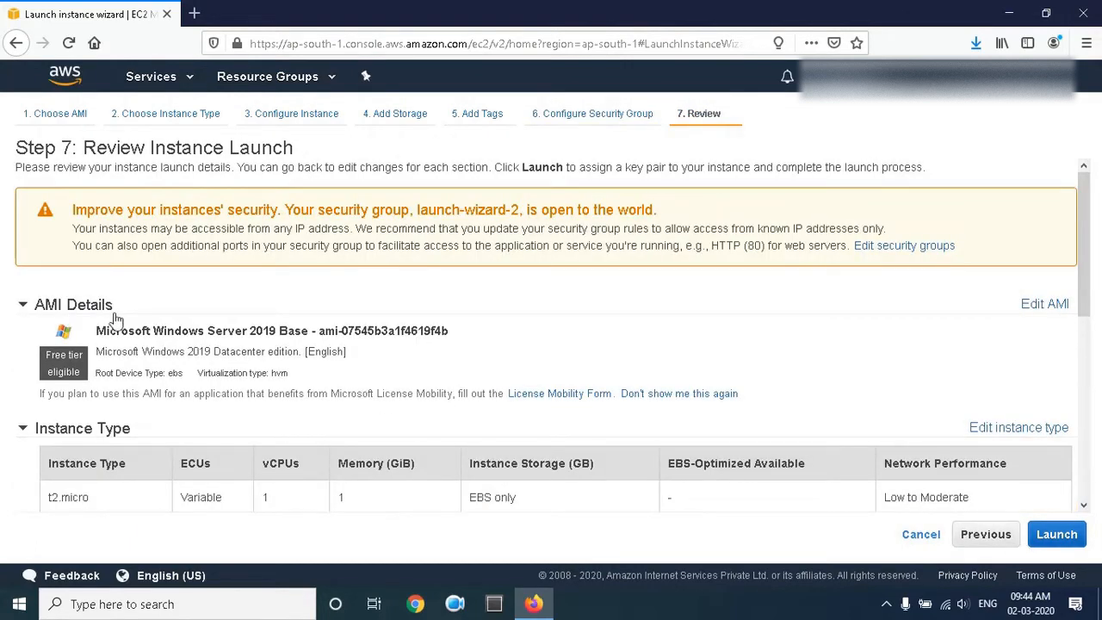
Review the launch configuration, including the AMI, instance type, security group rules, instance details, storage and tags.
{"action": "scroll", "coordinate": [189, 452], "scroll_direction": "down", "scroll_amount": 2}
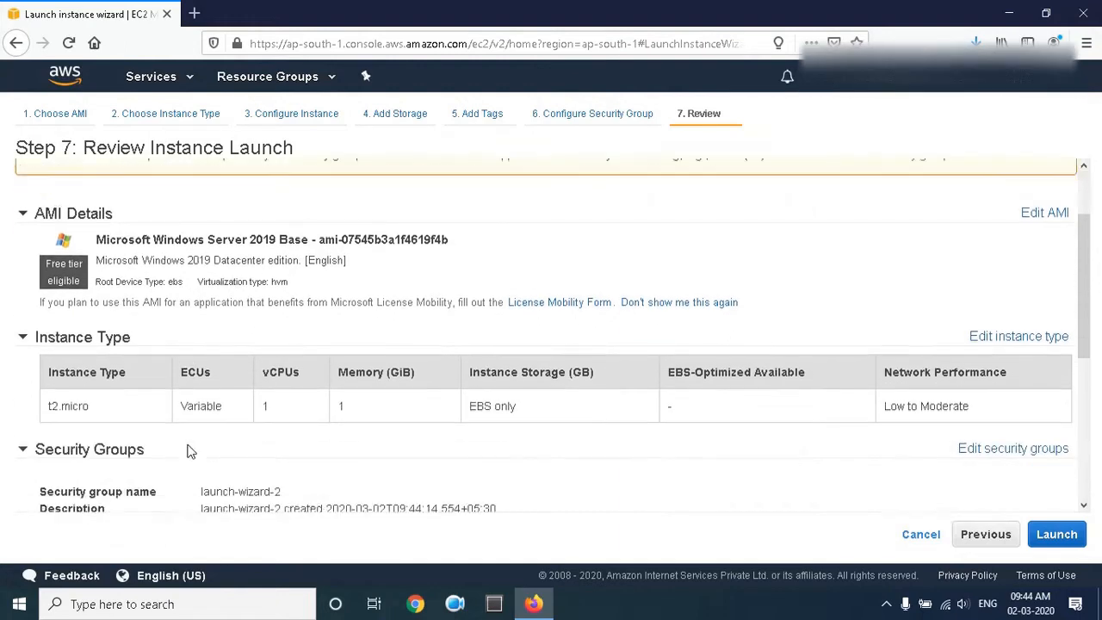
{"action": "scroll", "coordinate": [189, 452], "scroll_direction": "down", "scroll_amount": 1}
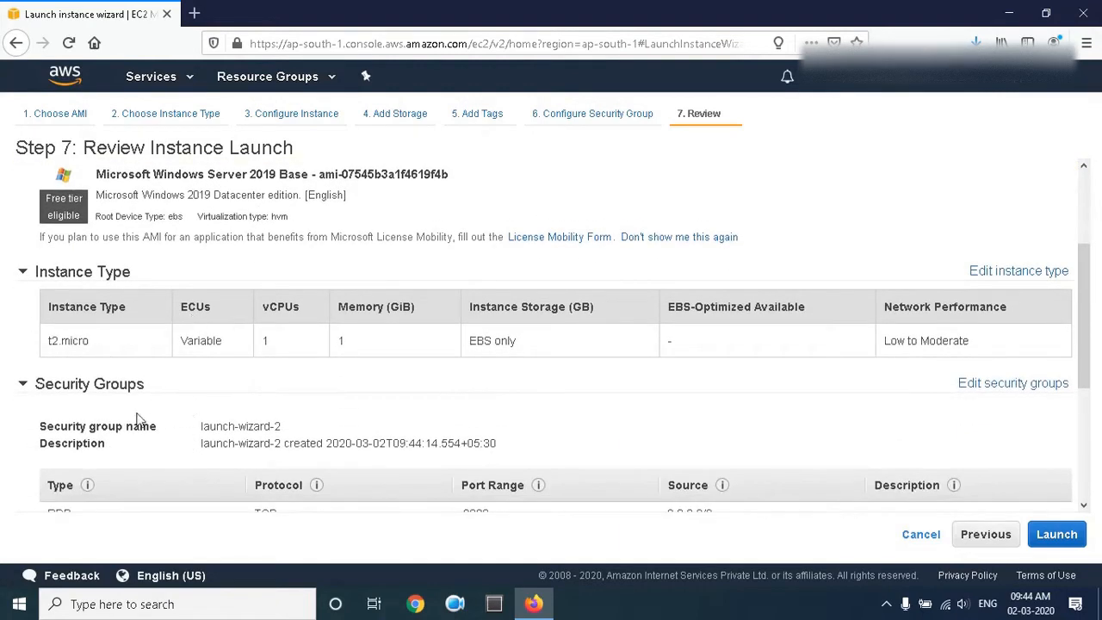
{"action": "scroll", "coordinate": [129, 413], "scroll_direction": "down", "scroll_amount": 3}
{"action": "scroll", "coordinate": [129, 413], "scroll_direction": "down", "scroll_amount": 1}
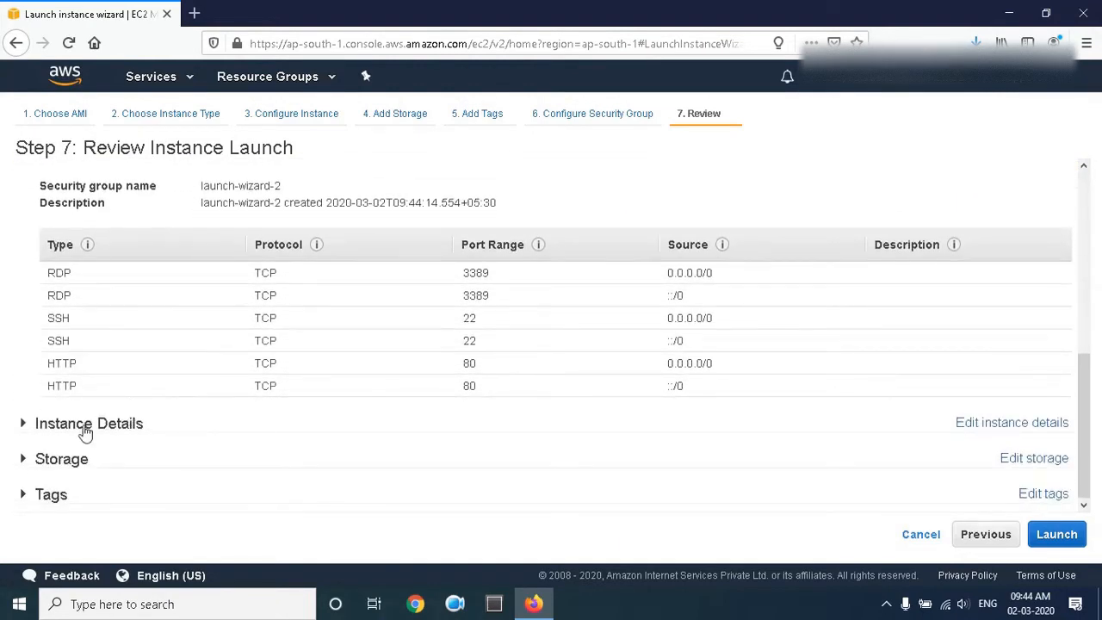
{"action": "left_click", "coordinate": [84, 431]}
{"action": "scroll", "coordinate": [86, 433], "scroll_direction": "down", "scroll_amount": 3}
{"action": "scroll", "coordinate": [85, 433], "scroll_direction": "down", "scroll_amount": 2}
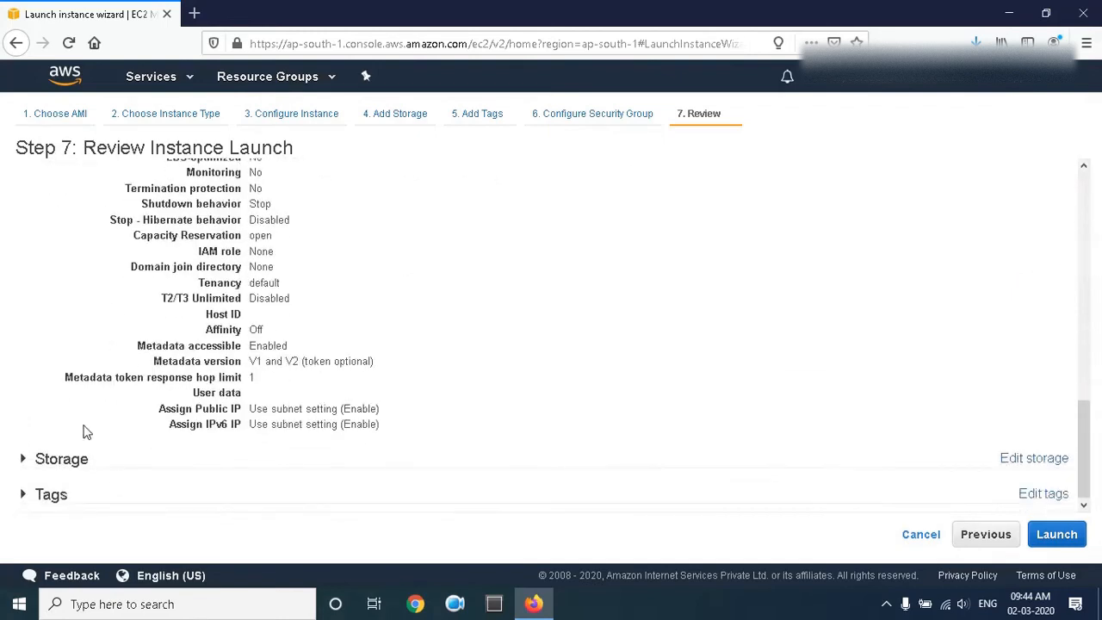
{"action": "left_click", "coordinate": [67, 458]}
{"action": "scroll", "coordinate": [69, 461], "scroll_direction": "down", "scroll_amount": 1}
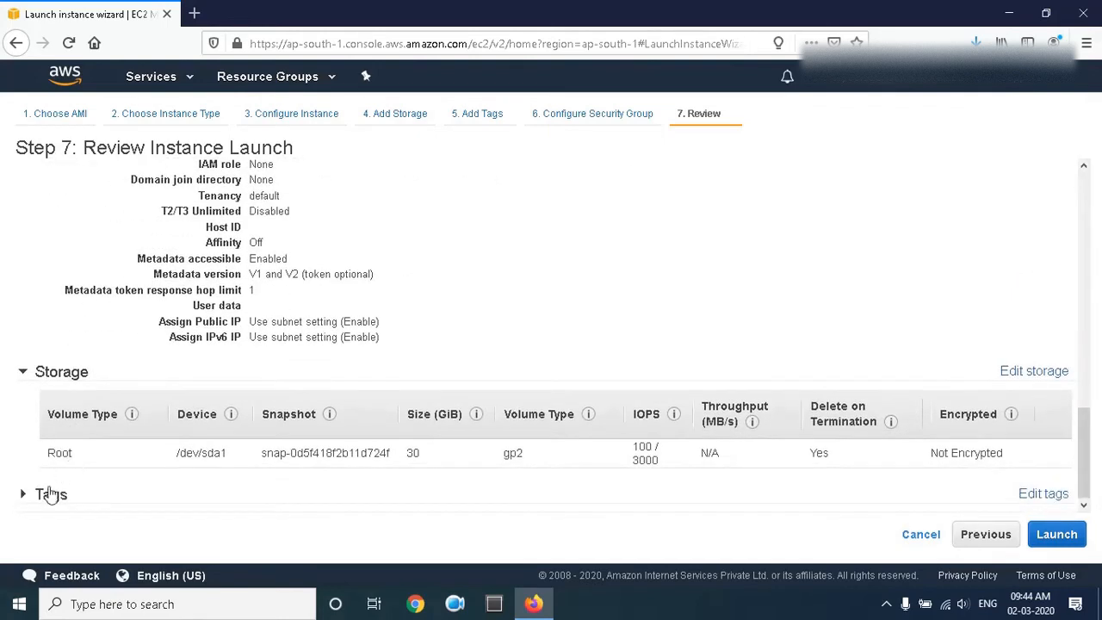
{"action": "left_click", "coordinate": [47, 497]}
{"action": "scroll", "coordinate": [49, 499], "scroll_direction": "down", "scroll_amount": 1}
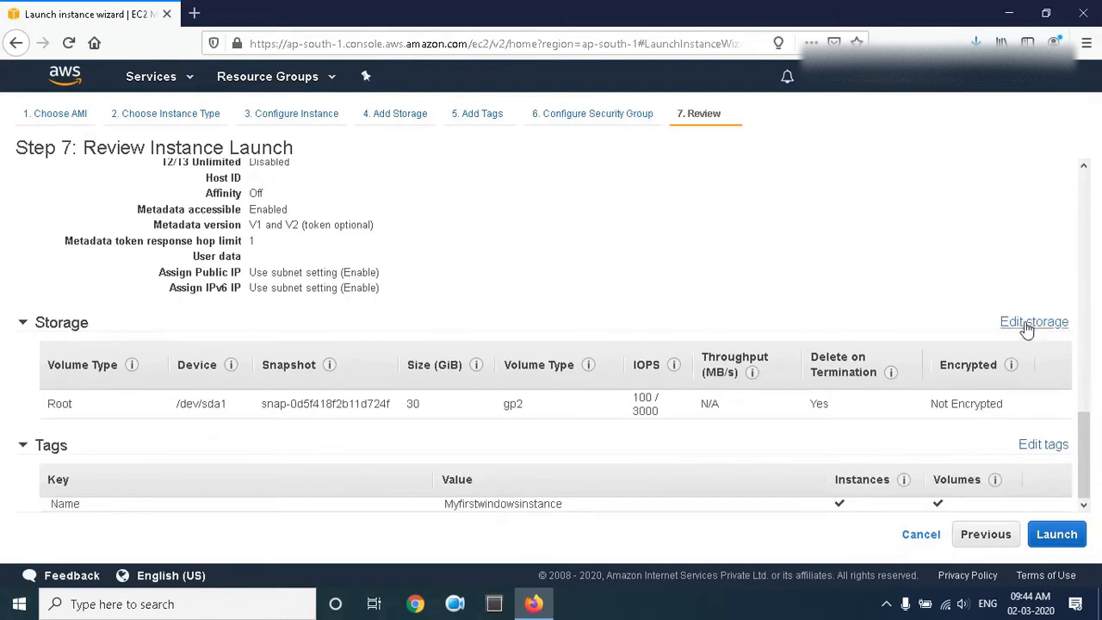
{"action": "scroll", "coordinate": [917, 211], "scroll_direction": "up", "scroll_amount": 10}
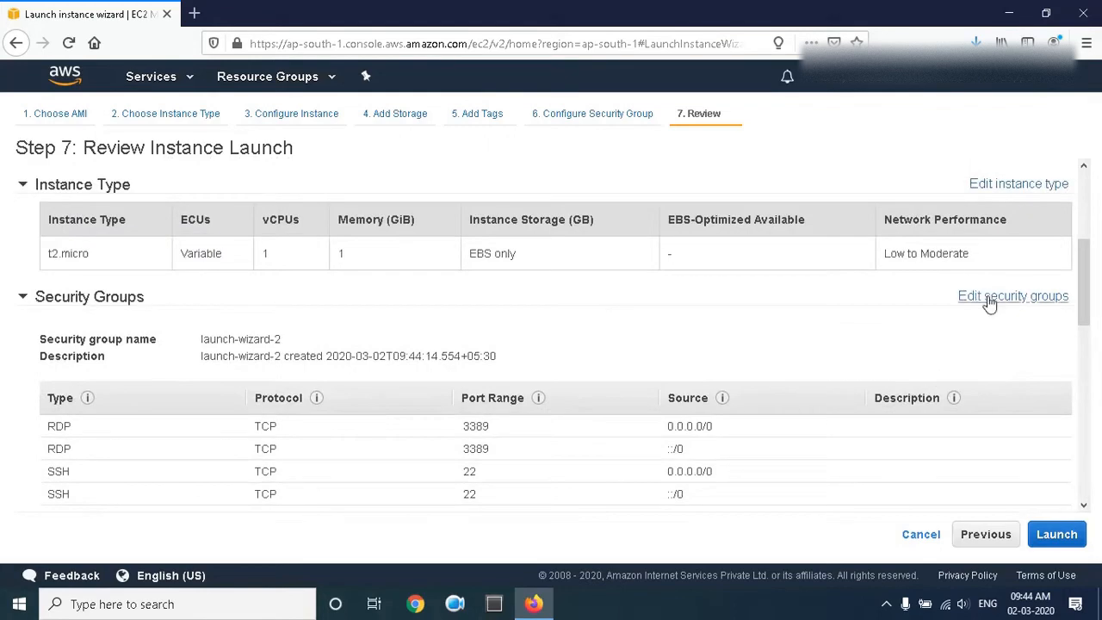
{"action": "scroll", "coordinate": [917, 395], "scroll_direction": "down", "scroll_amount": 10}
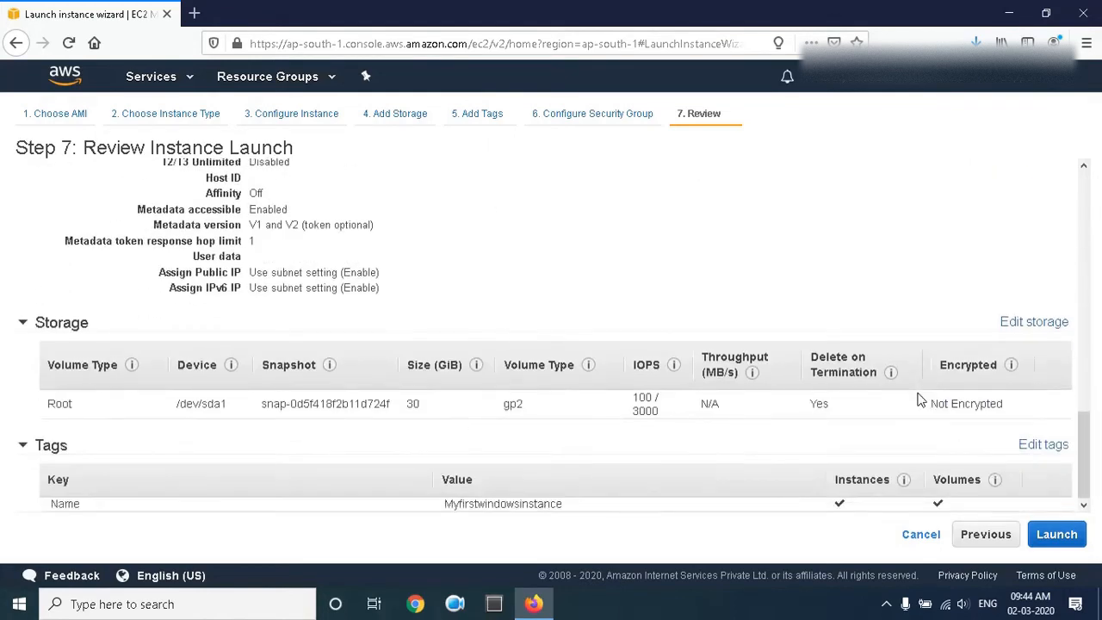
Create a new key pair named My_key_pair, save its private key file and launch the instance with it.
{"action": "left_click", "coordinate": [1062, 540]}
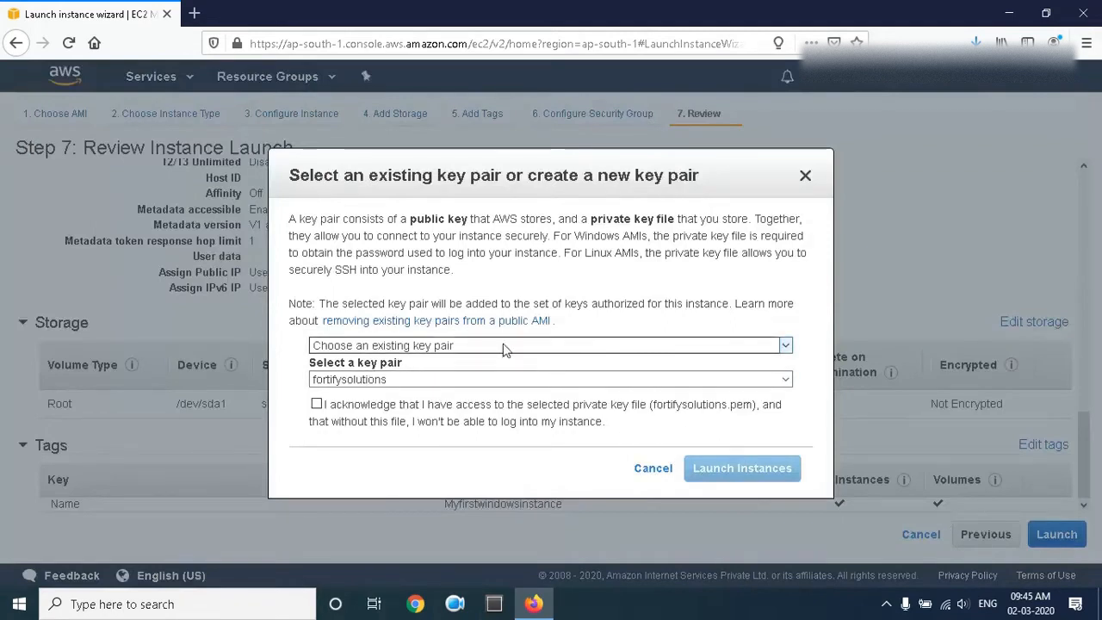
{"action": "left_click", "coordinate": [505, 345]}
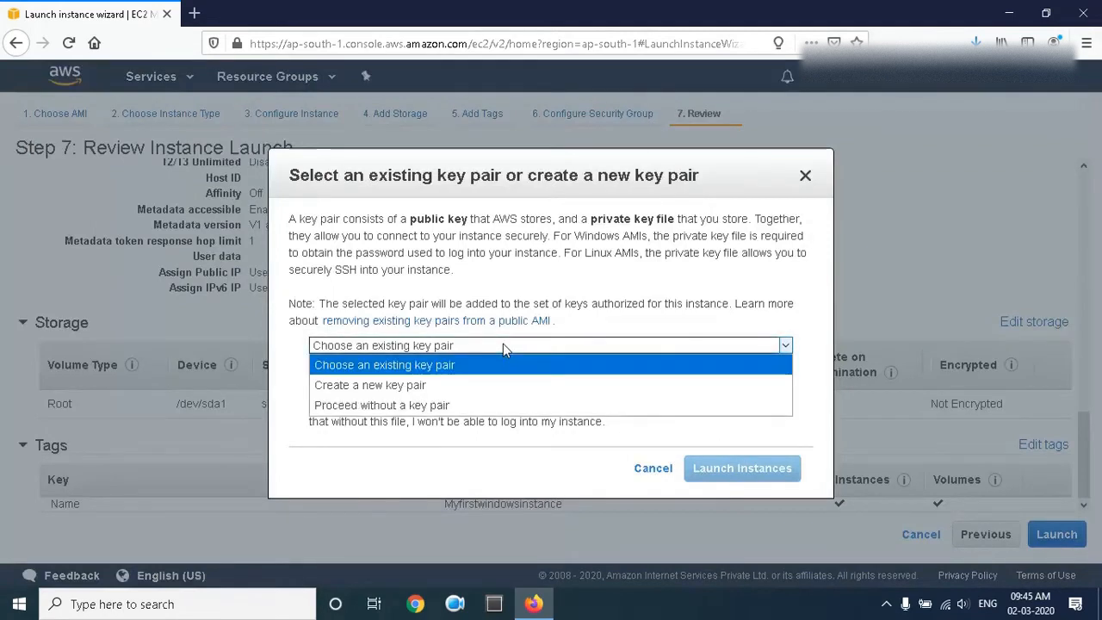
{"action": "left_click", "coordinate": [386, 385]}
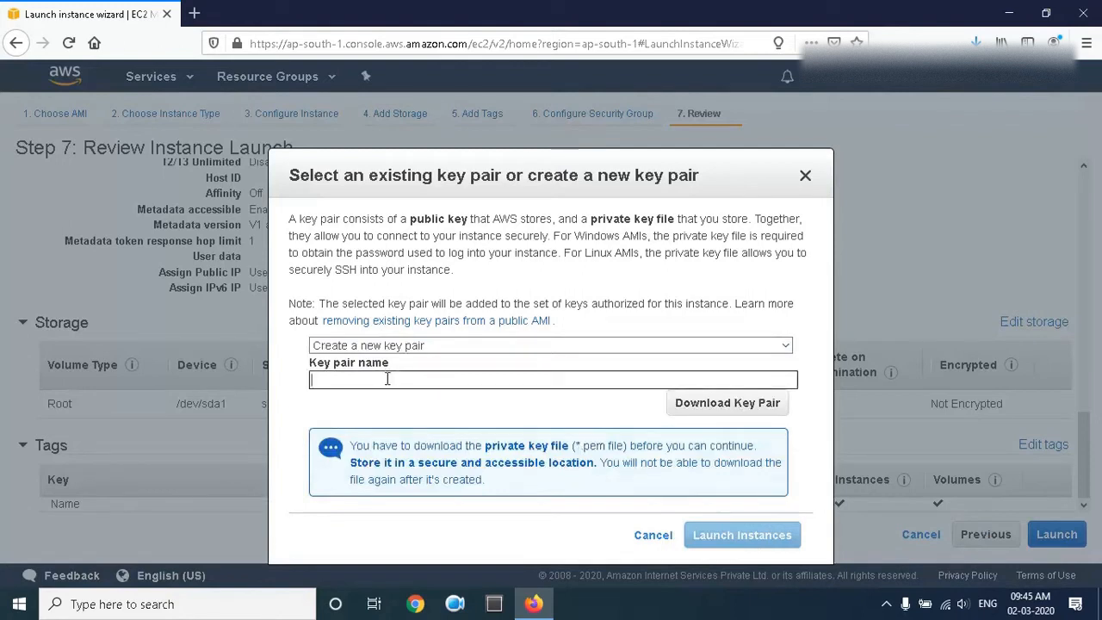
{"action": "left_click", "coordinate": [387, 379]}
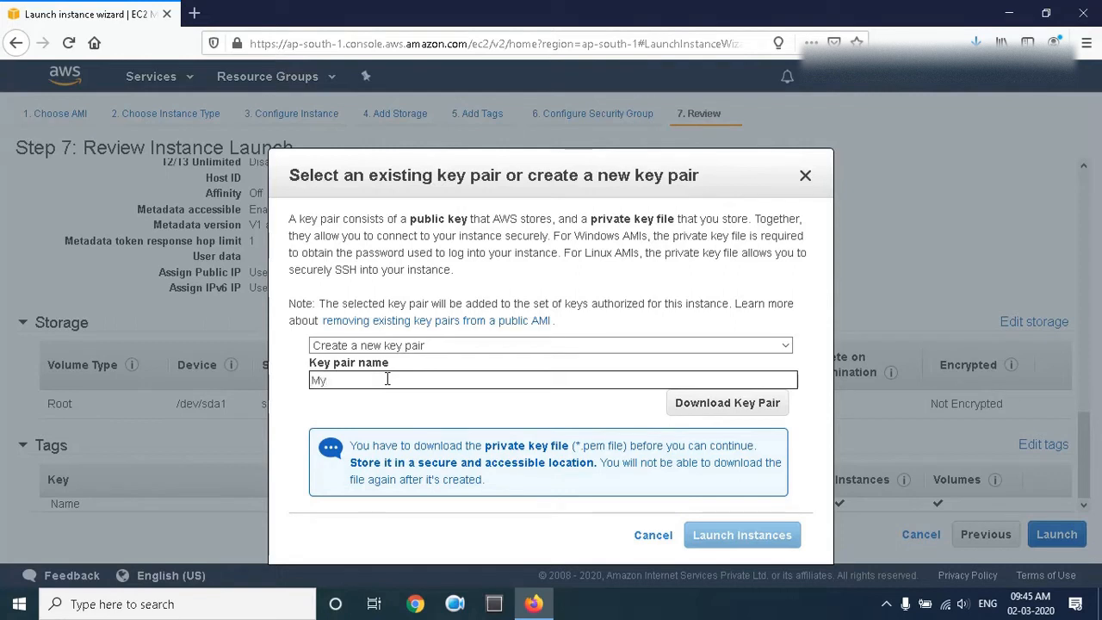
{"action": "type", "text": "My_key_pair"}
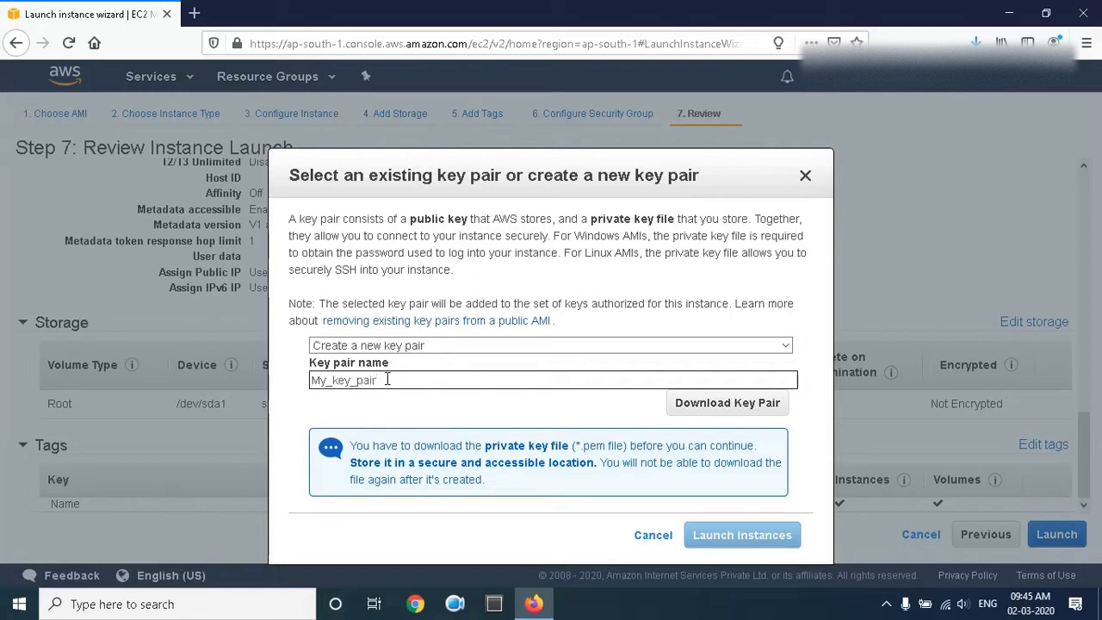
{"action": "left_click", "coordinate": [709, 404]}
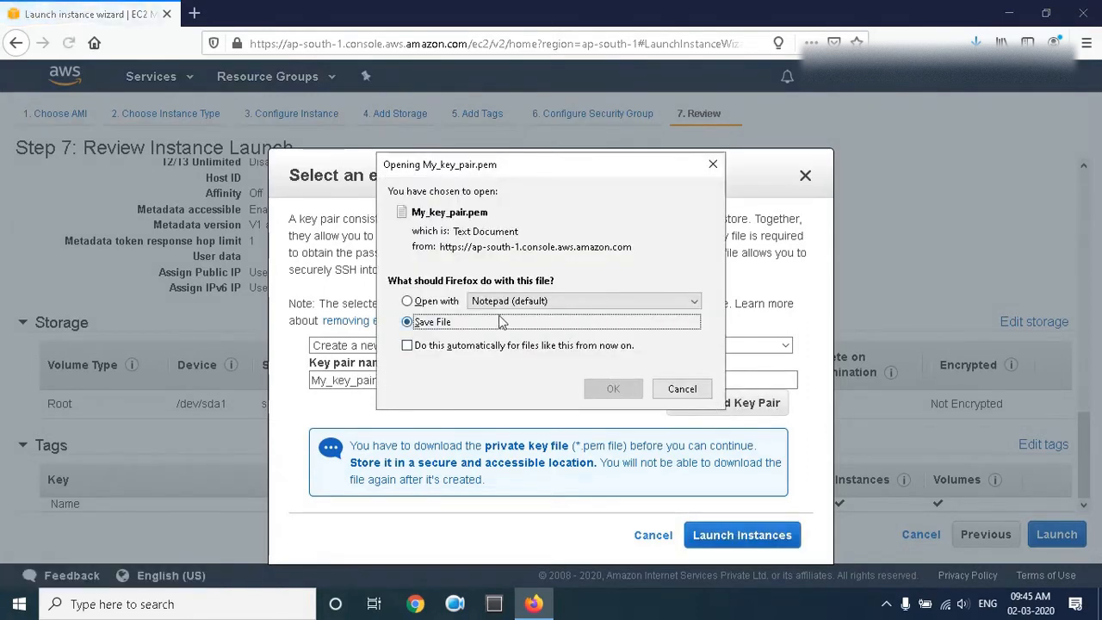
{"action": "left_click", "coordinate": [610, 388]}
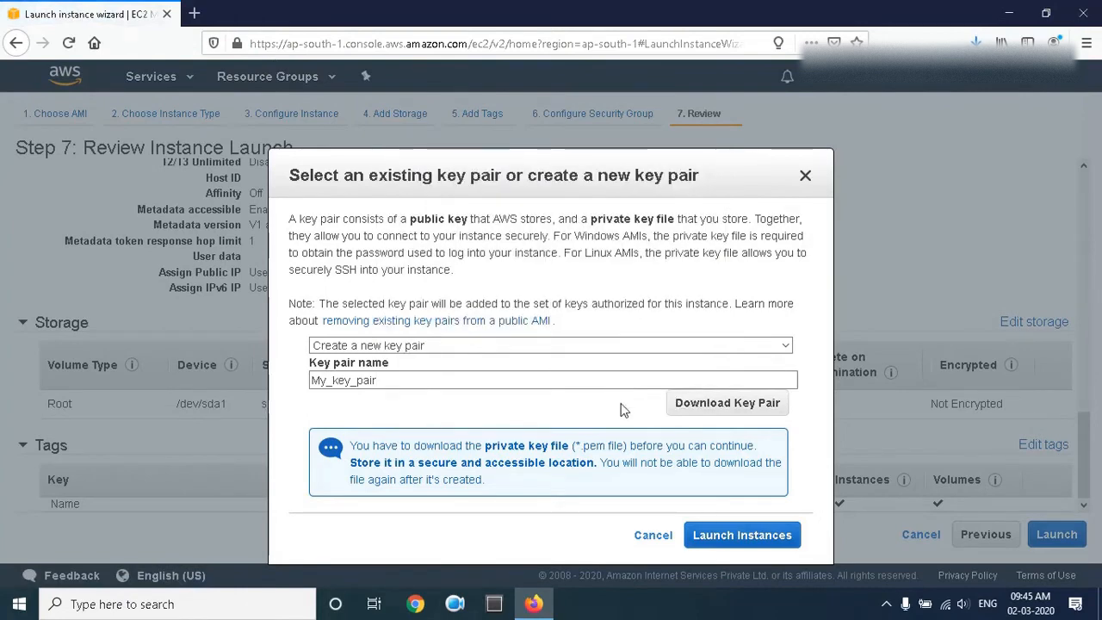
{"action": "left_click", "coordinate": [742, 535]}
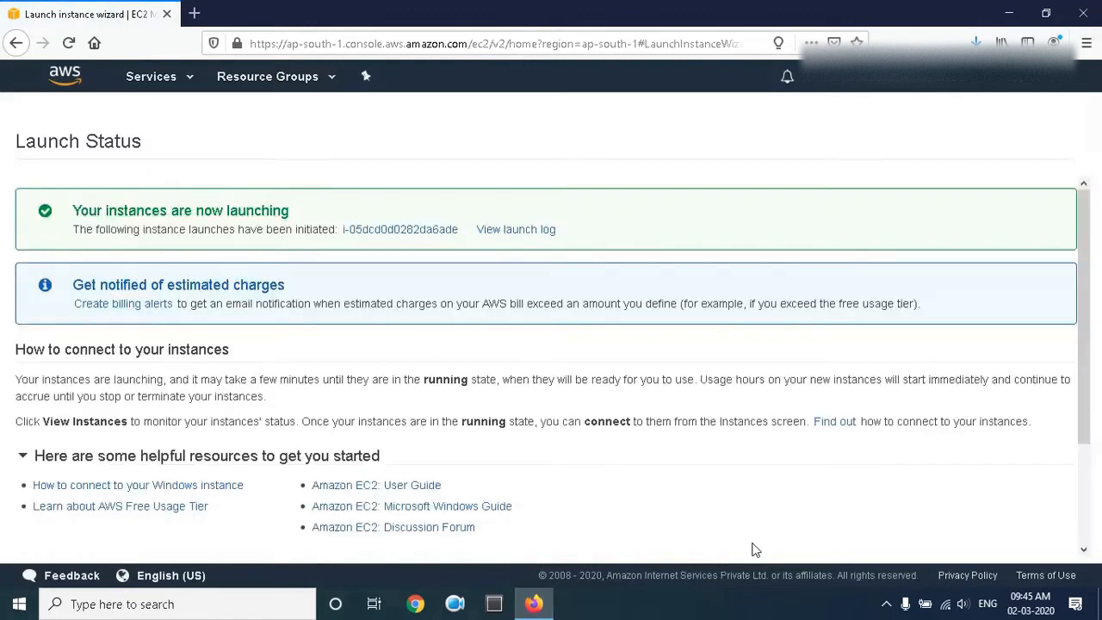
Show the launched instance in the instances list, refresh its state and open its connection options.
{"action": "left_click", "coordinate": [365, 232]}
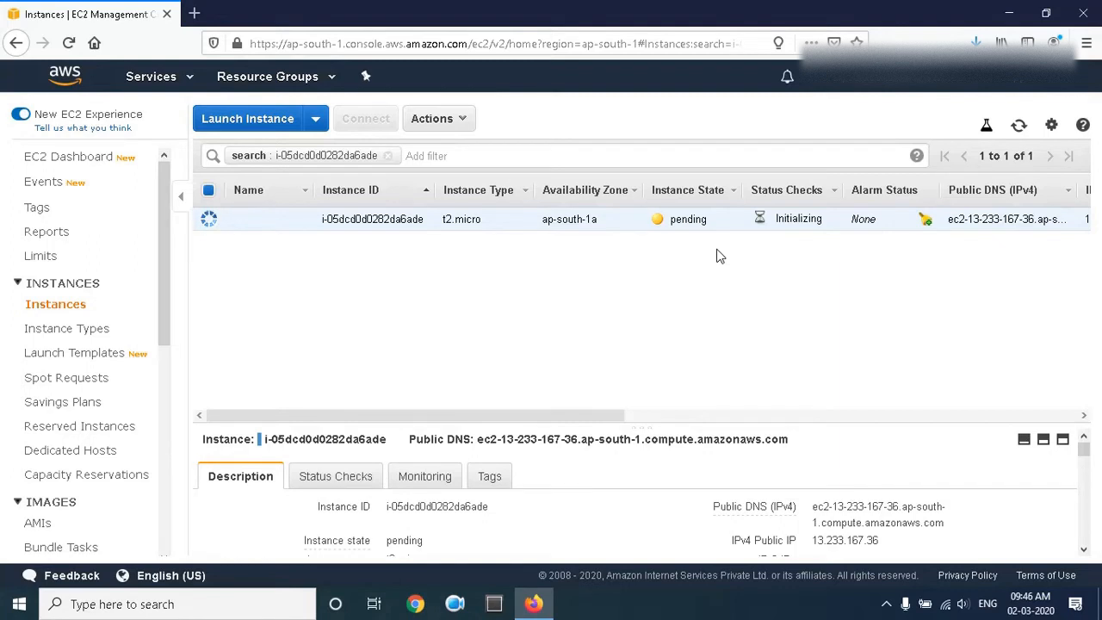
{"action": "left_click", "coordinate": [1019, 126]}
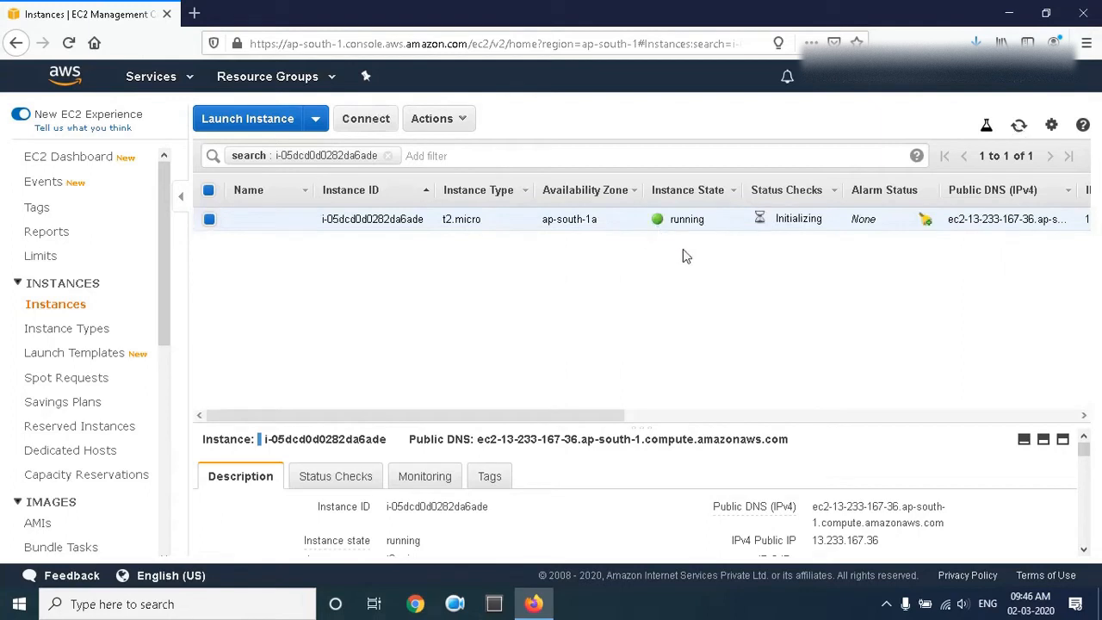
{"action": "left_click", "coordinate": [446, 128]}
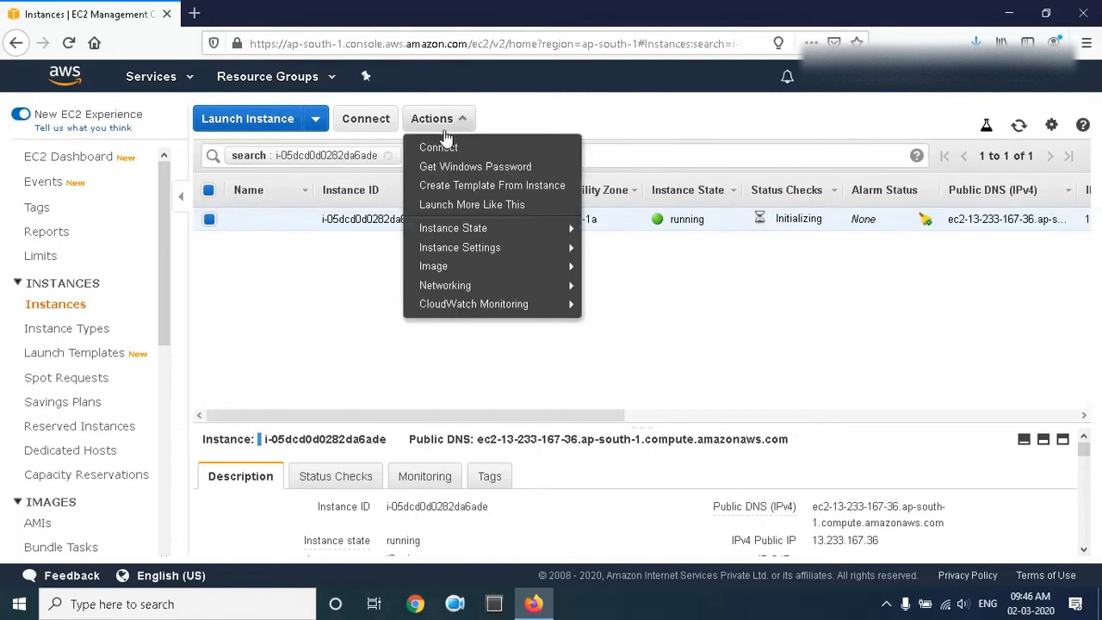
{"action": "left_click", "coordinate": [442, 145]}
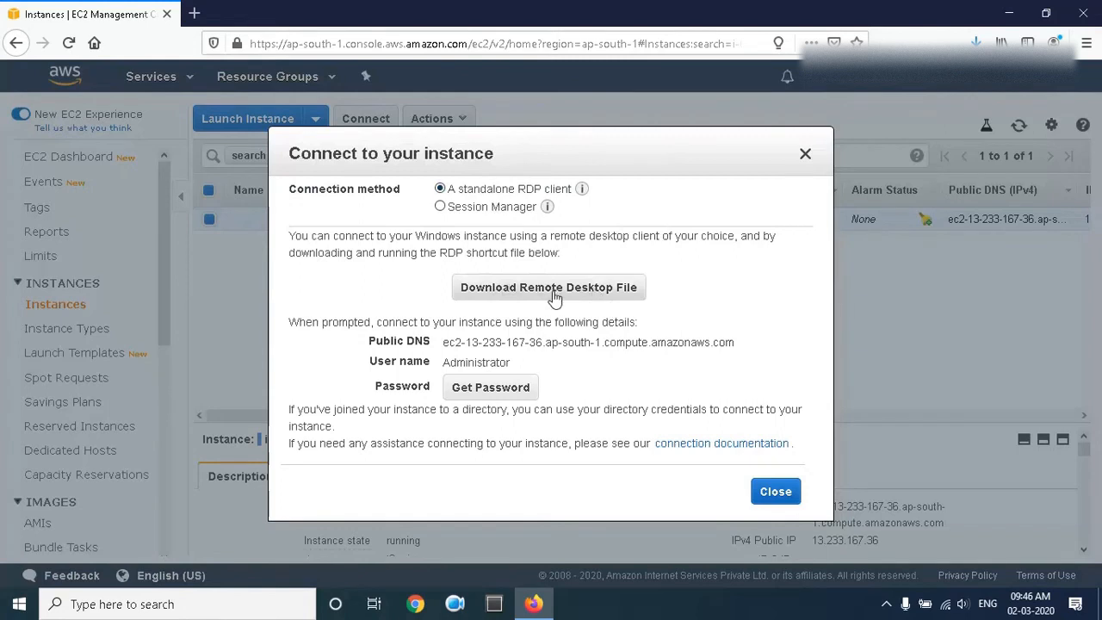
Open the Remote Desktop Connection app on the local computer and minimise its window.
{"action": "left_click", "coordinate": [116, 603]}
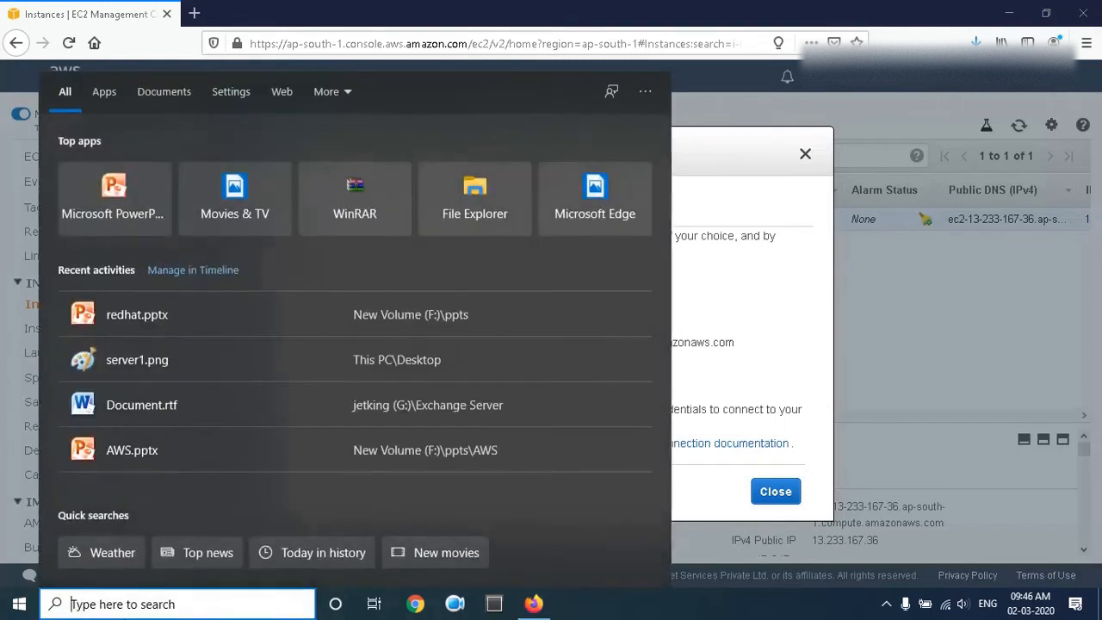
{"action": "type", "text": "re"}
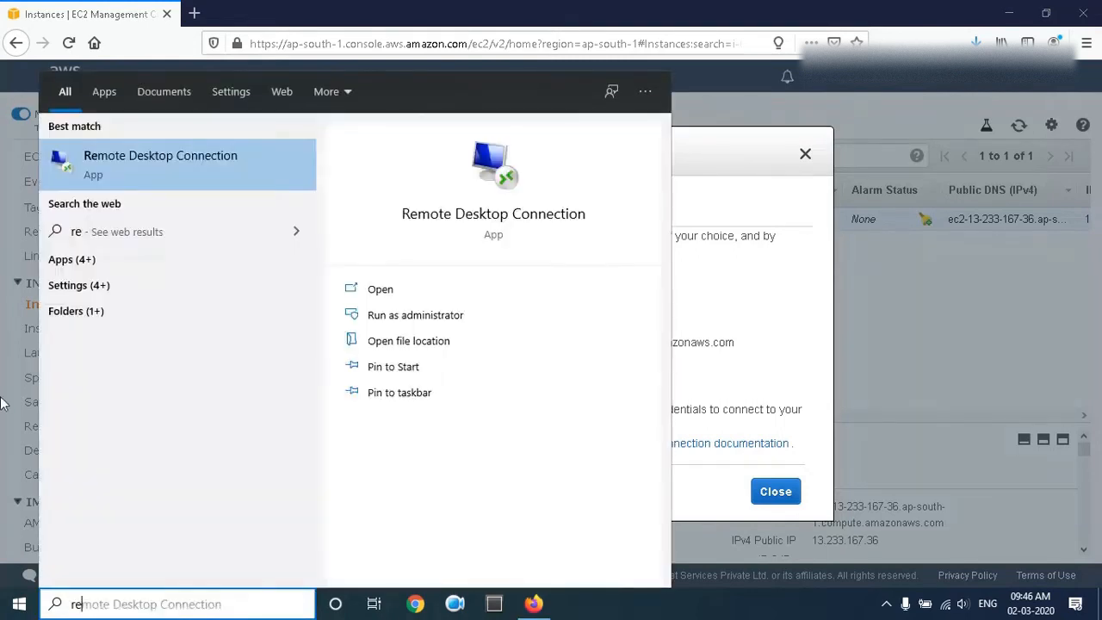
{"action": "left_click", "coordinate": [145, 152]}
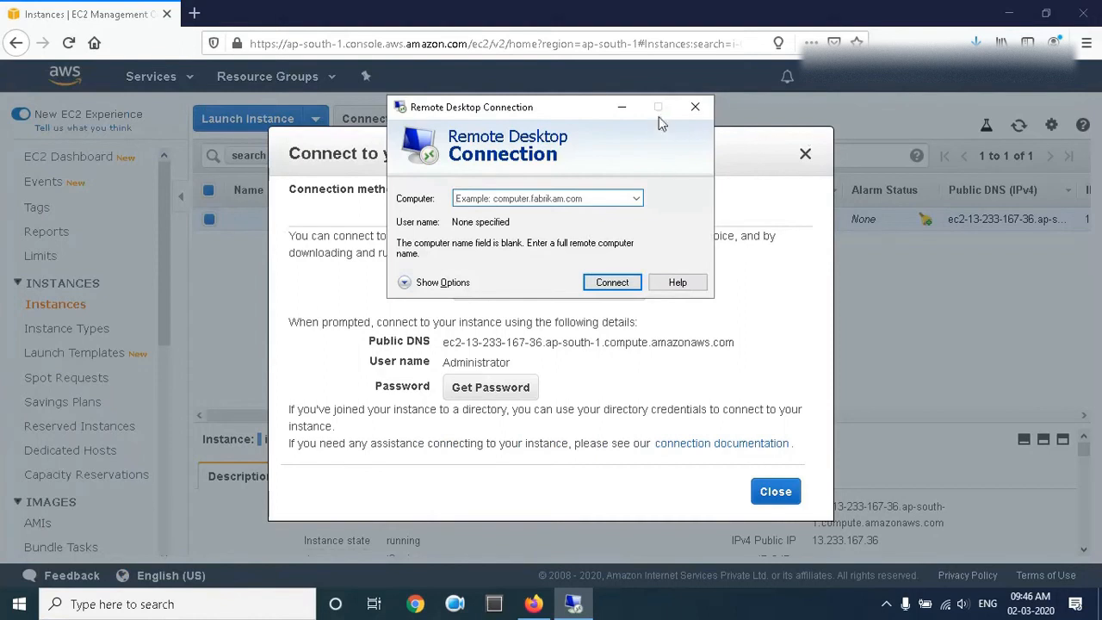
{"action": "left_click", "coordinate": [621, 107]}
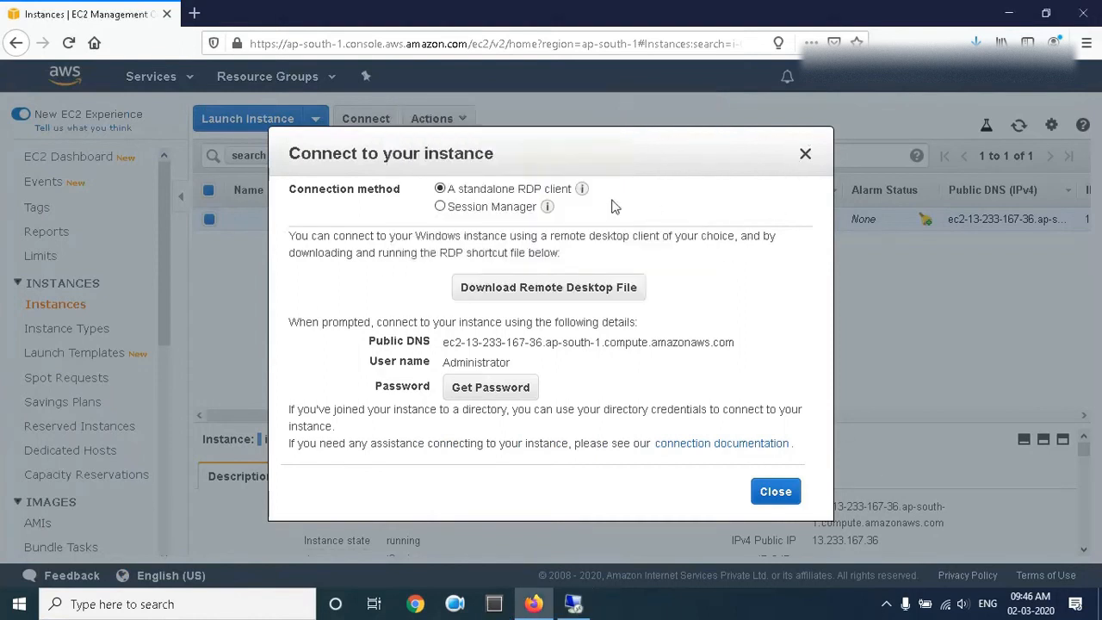
Save the instance's remote desktop file, try to retrieve its Windows password and close the connection options.
{"action": "left_click", "coordinate": [524, 291]}
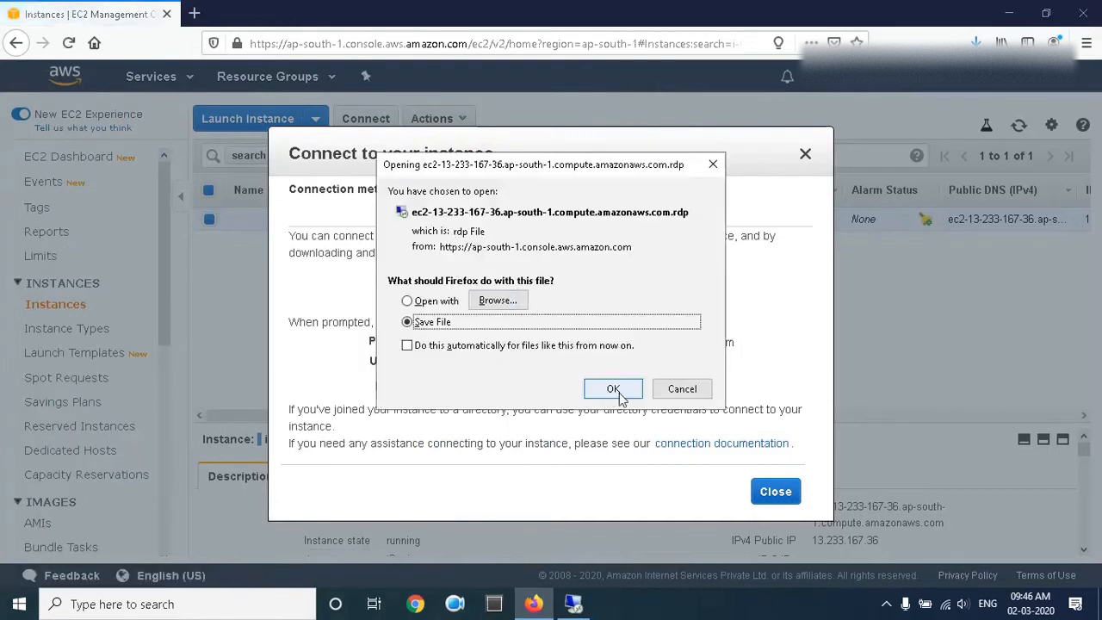
{"action": "left_click", "coordinate": [613, 388]}
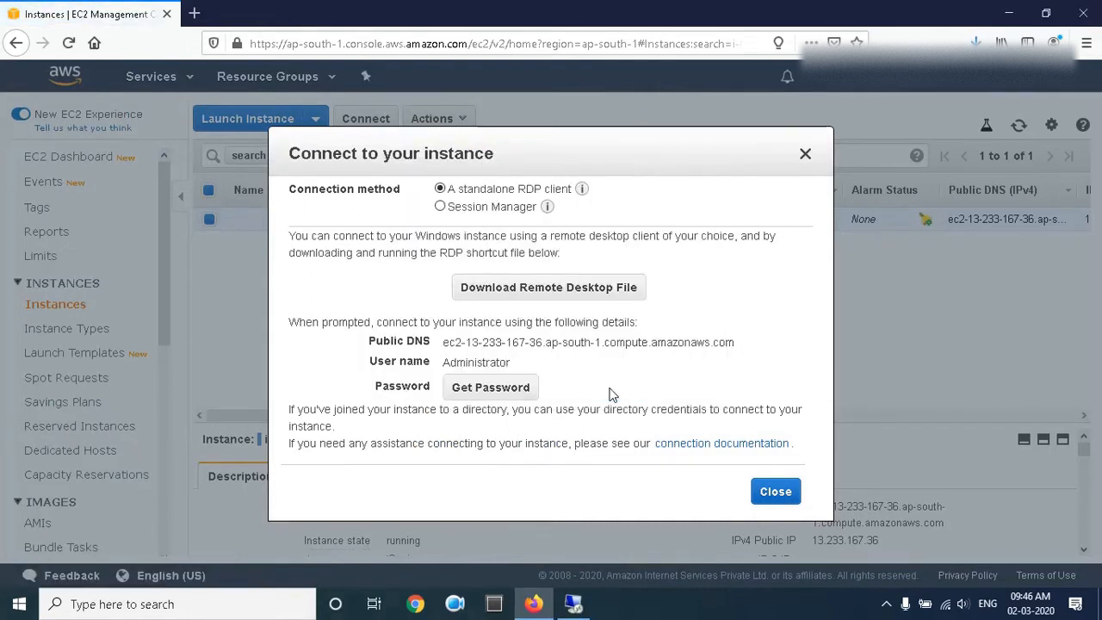
{"action": "left_click", "coordinate": [477, 394]}
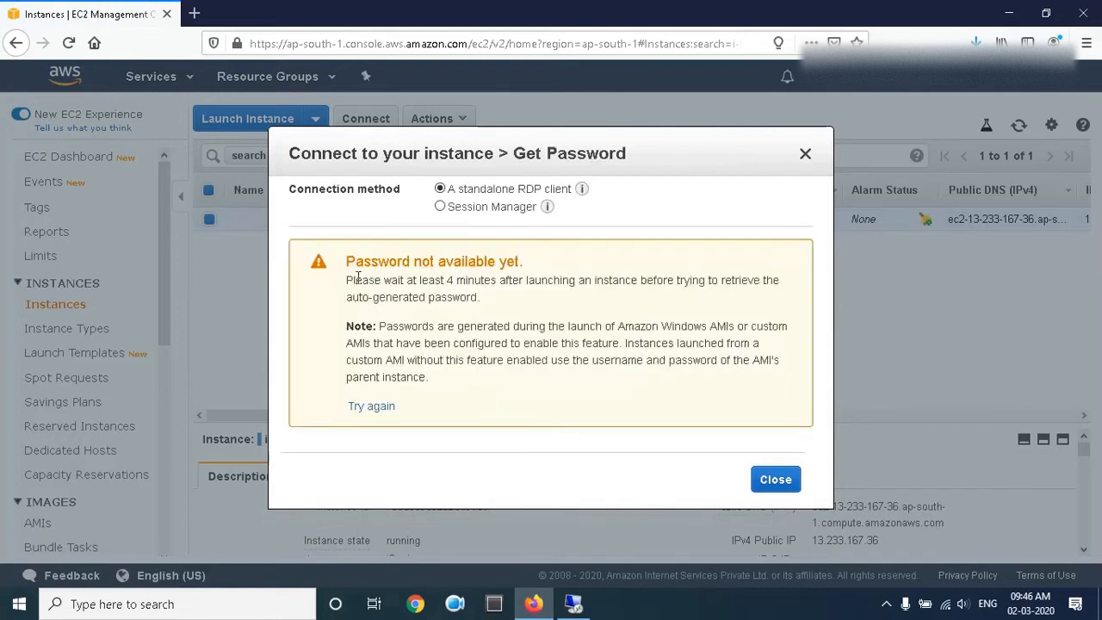
{"action": "left_click_drag", "start_coordinate": [351, 280], "coordinate": [491, 287]}
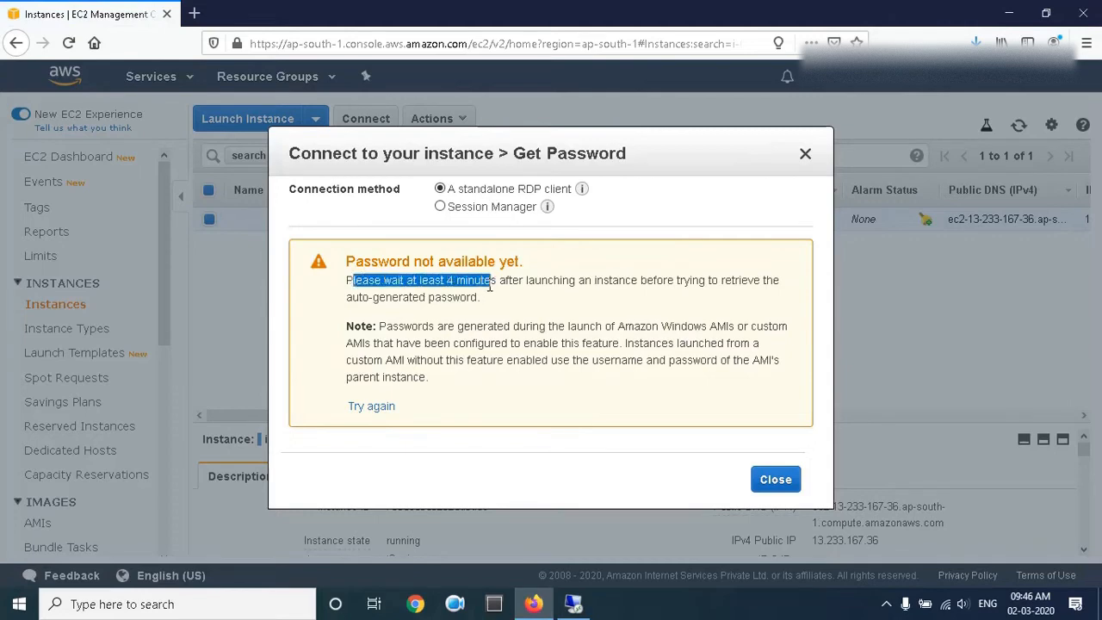
{"action": "left_click", "coordinate": [805, 154]}
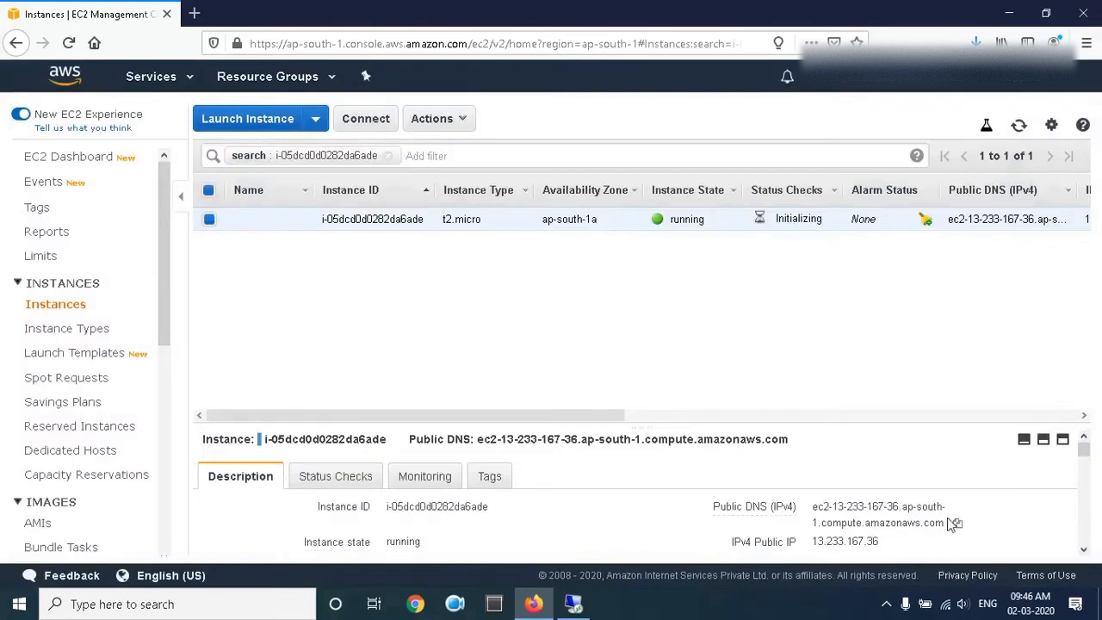
Copy the instance's public DNS, enter it as the computer in a new Remote Desktop Connection window and minimise that window.
{"action": "left_click", "coordinate": [956, 526]}
{"action": "left_click", "coordinate": [218, 613]}
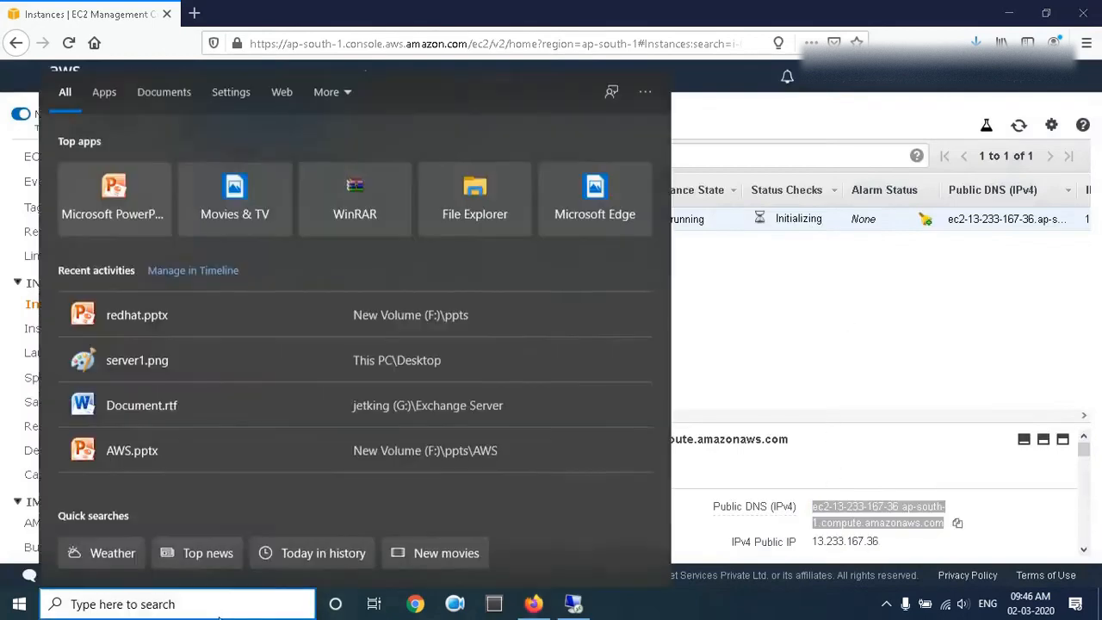
{"action": "type", "text": "remote"}
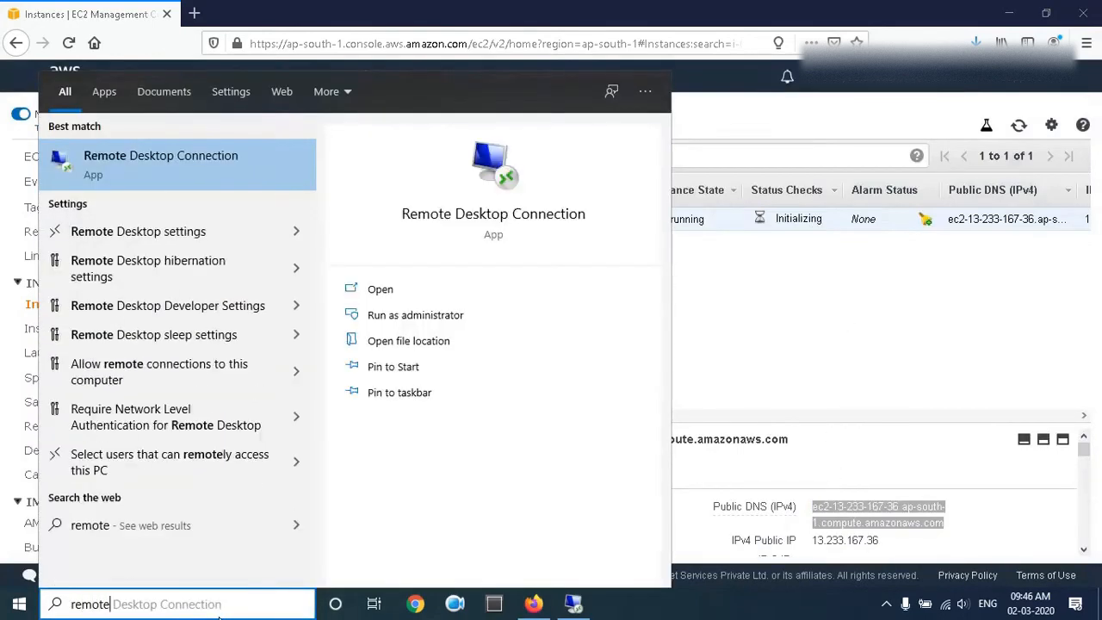
{"action": "left_click", "coordinate": [243, 164]}
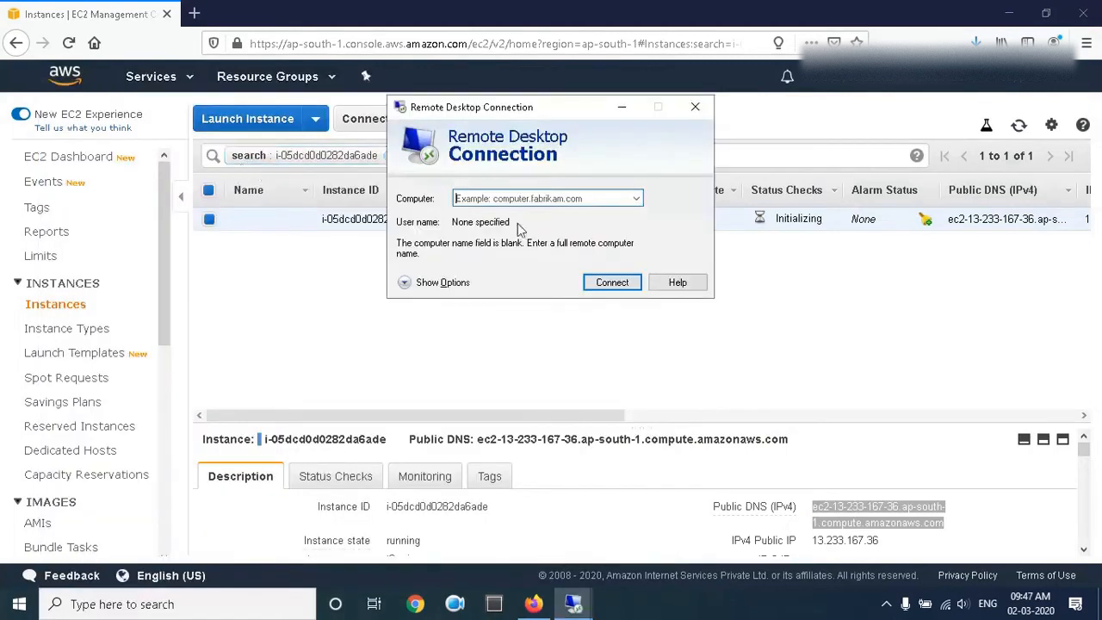
{"action": "right_click", "coordinate": [519, 195]}
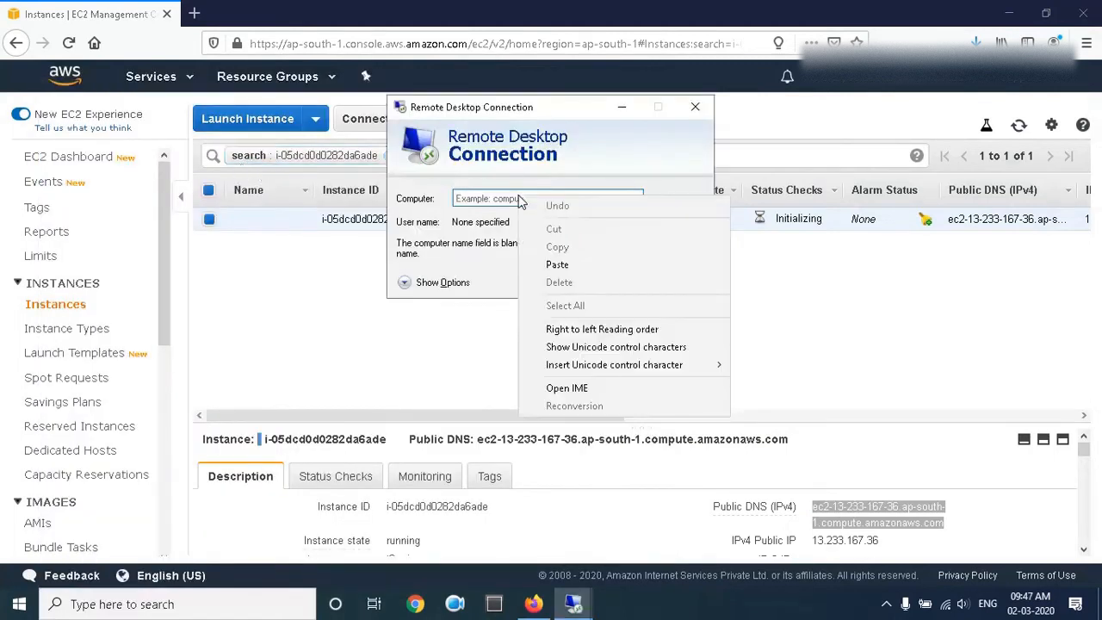
{"action": "left_click", "coordinate": [559, 265]}
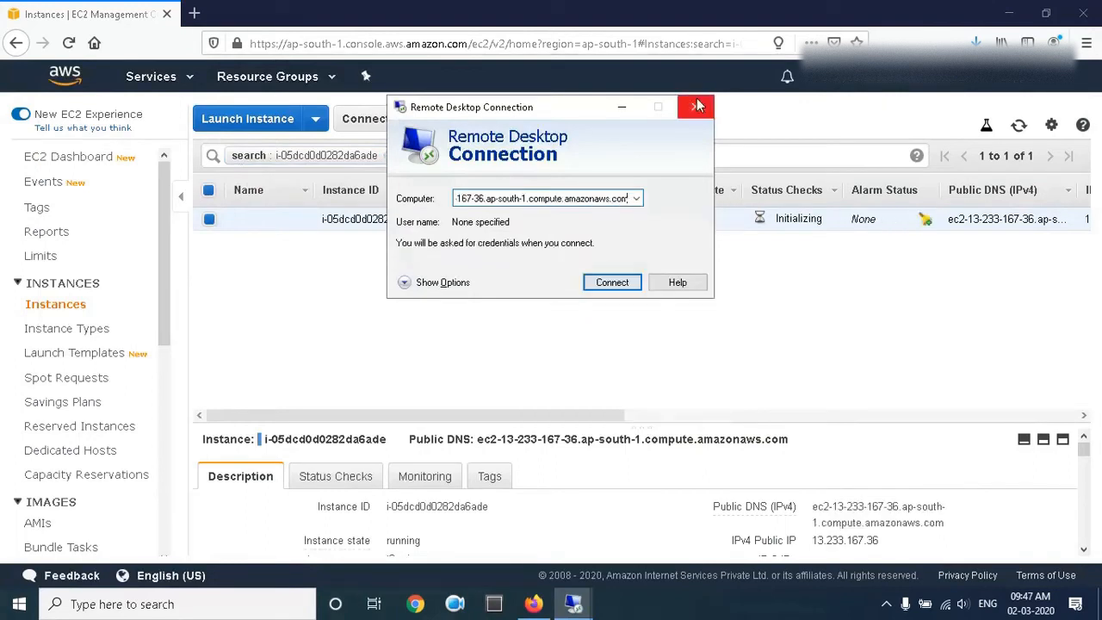
{"action": "left_click", "coordinate": [624, 110]}
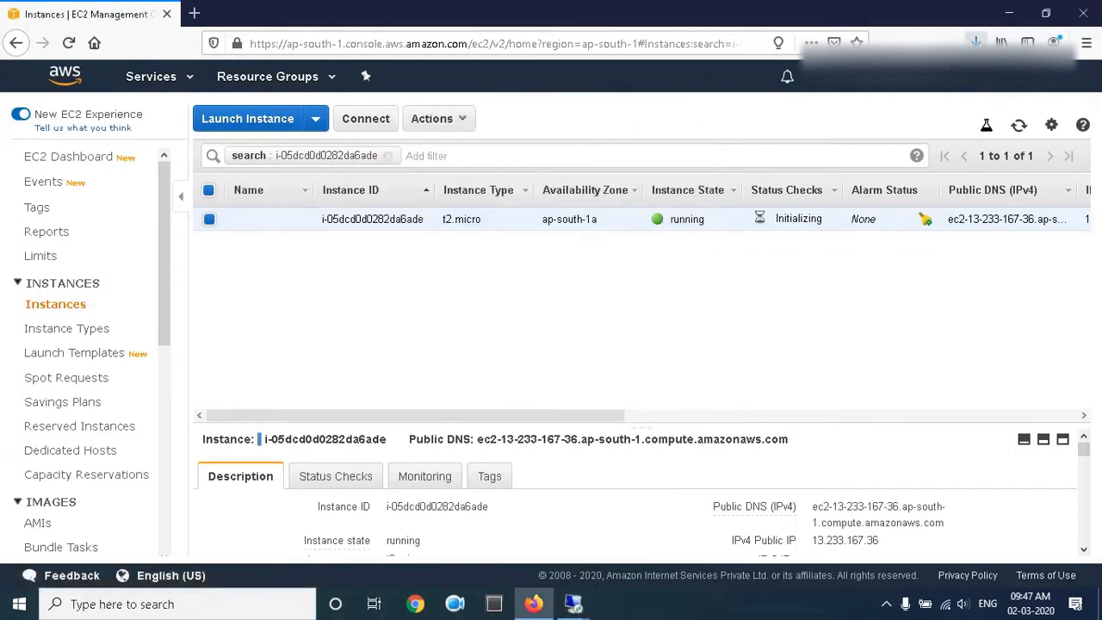
Open the saved remote desktop file, connect despite the unknown publisher and move the credentials prompt out of the way.
{"action": "left_click", "coordinate": [847, 88]}
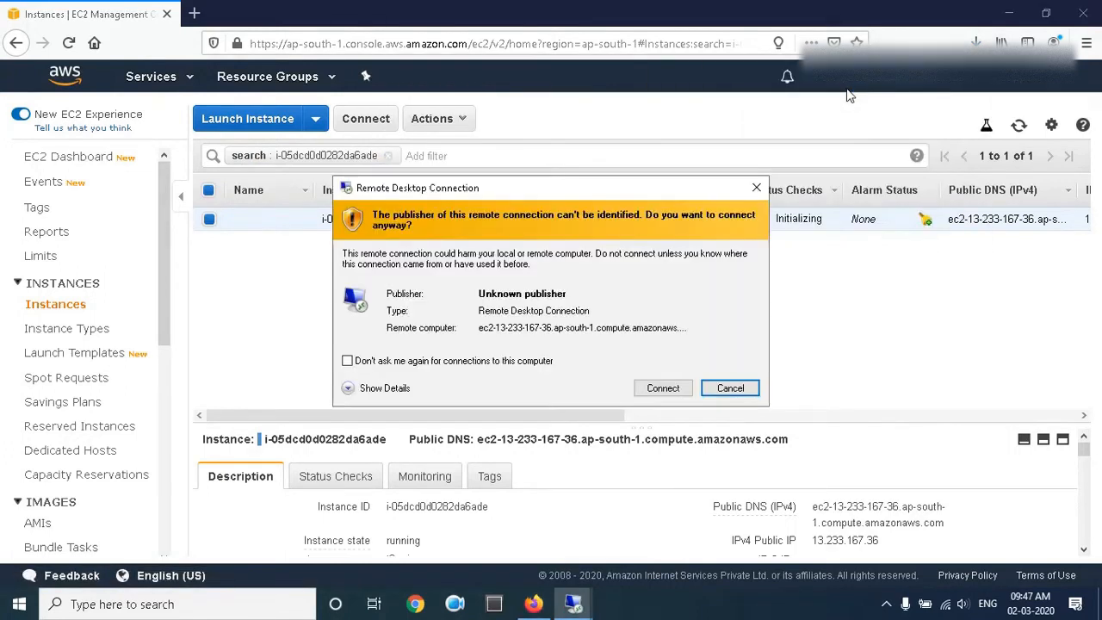
{"action": "left_click", "coordinate": [663, 388]}
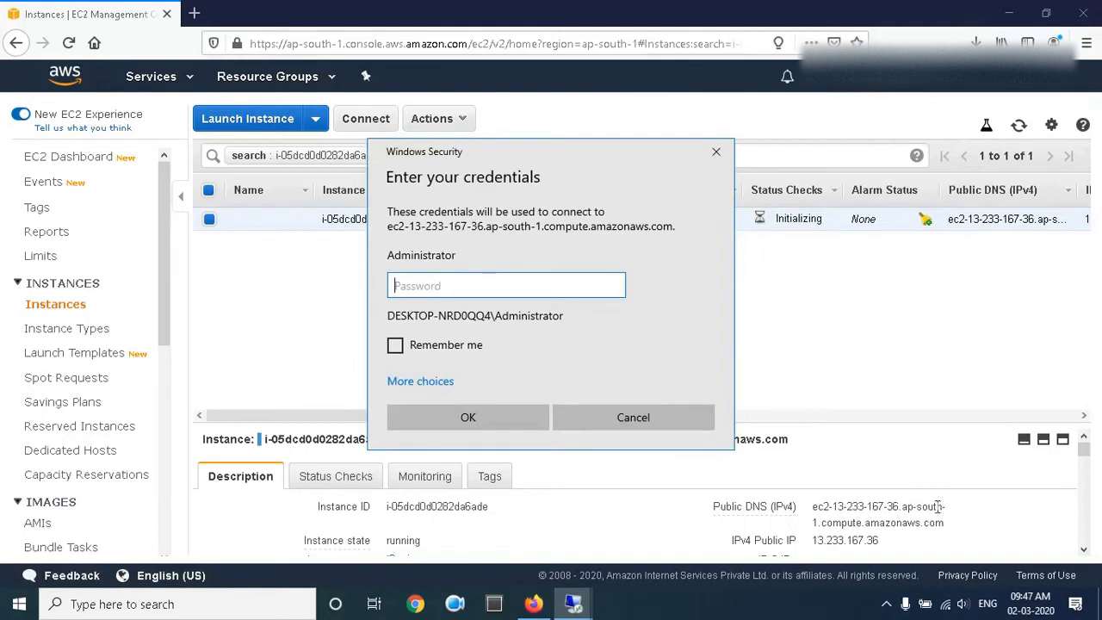
{"action": "scroll", "coordinate": [870, 543], "scroll_direction": "down", "scroll_amount": 3}
{"action": "scroll", "coordinate": [869, 539], "scroll_direction": "up", "scroll_amount": 2}
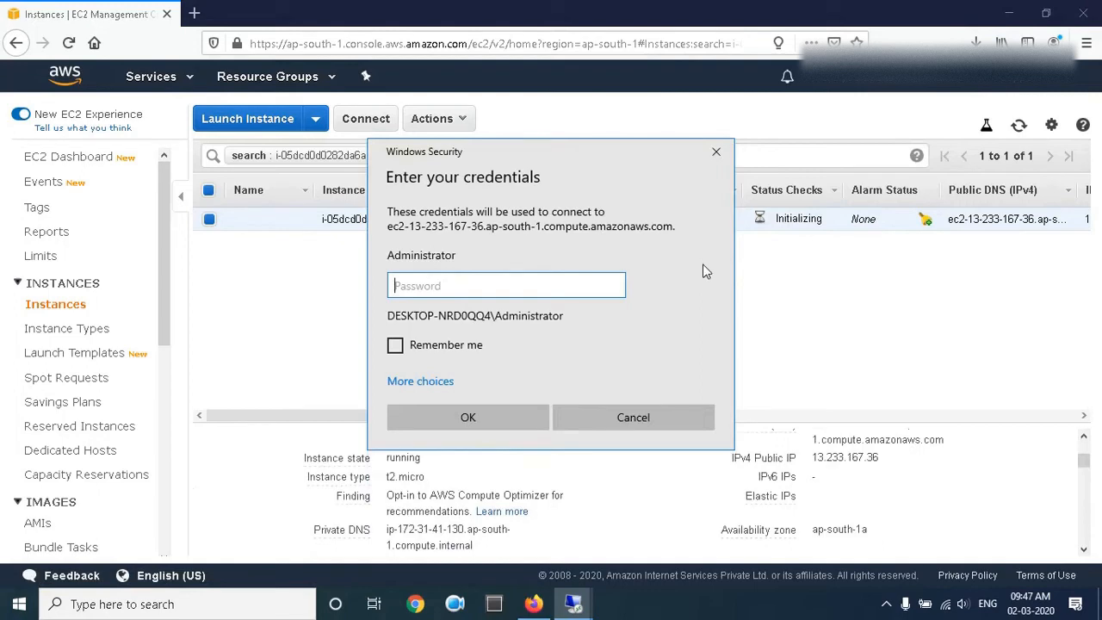
{"action": "left_click_drag", "start_coordinate": [634, 159], "coordinate": [637, 224]}
Decrypt the instance's Windows password using My_key_pair.pem from the Downloads folder and copy the password.
{"action": "left_click", "coordinate": [369, 135]}
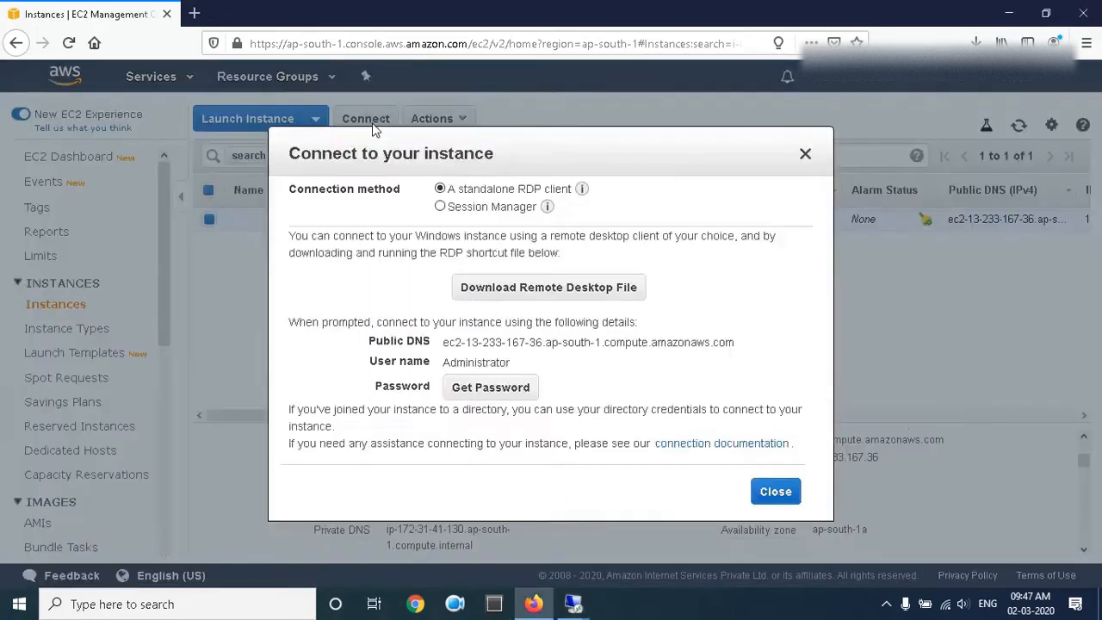
{"action": "left_click", "coordinate": [499, 388]}
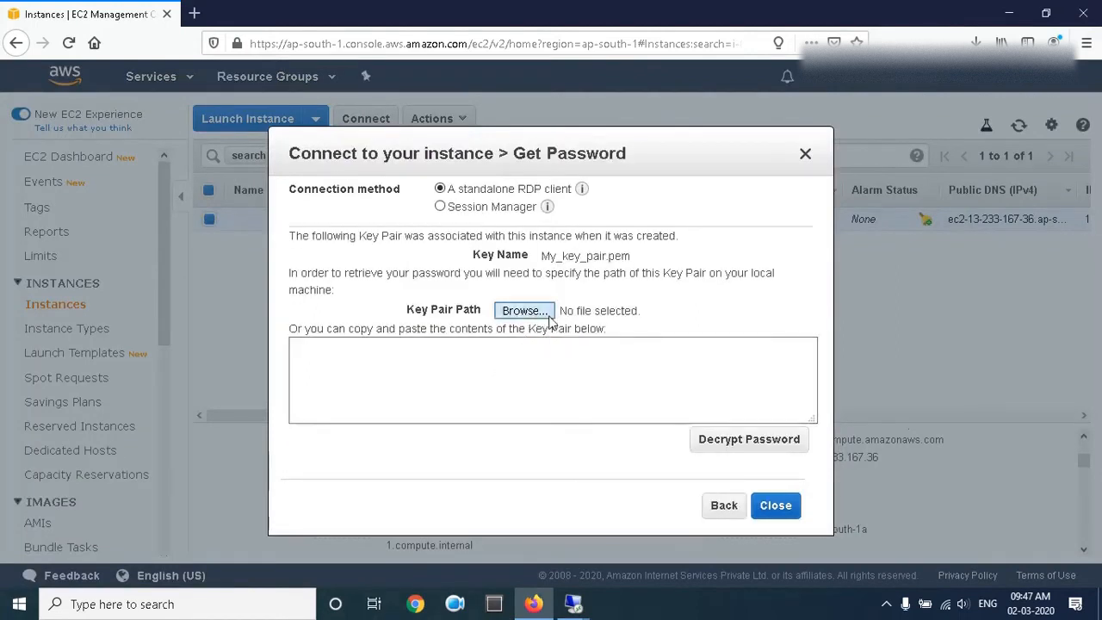
{"action": "left_click", "coordinate": [522, 312]}
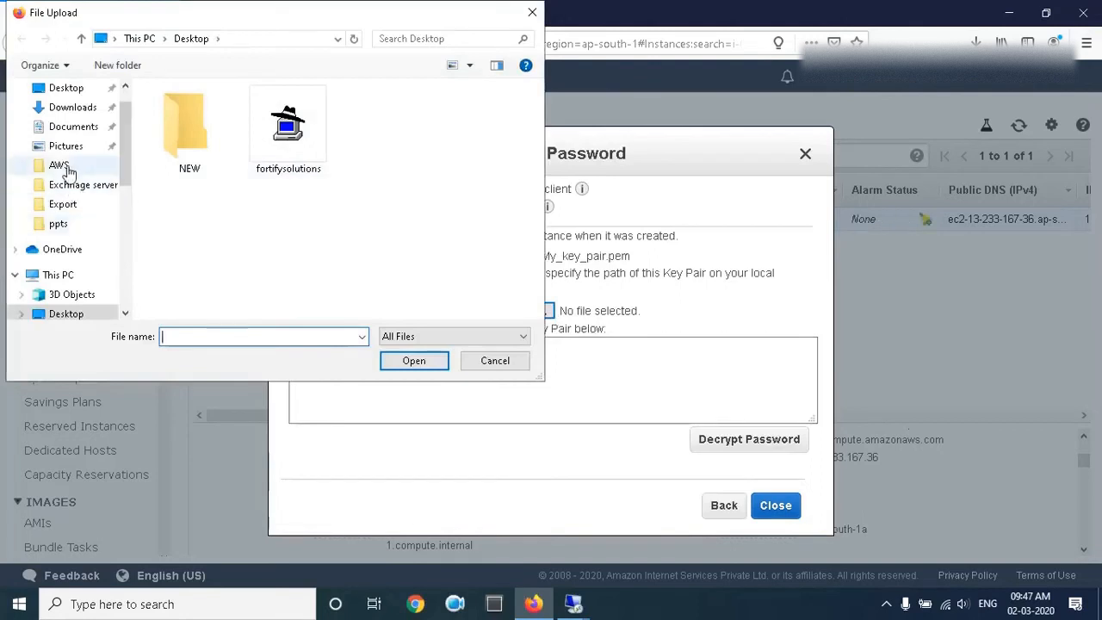
{"action": "left_click", "coordinate": [74, 110]}
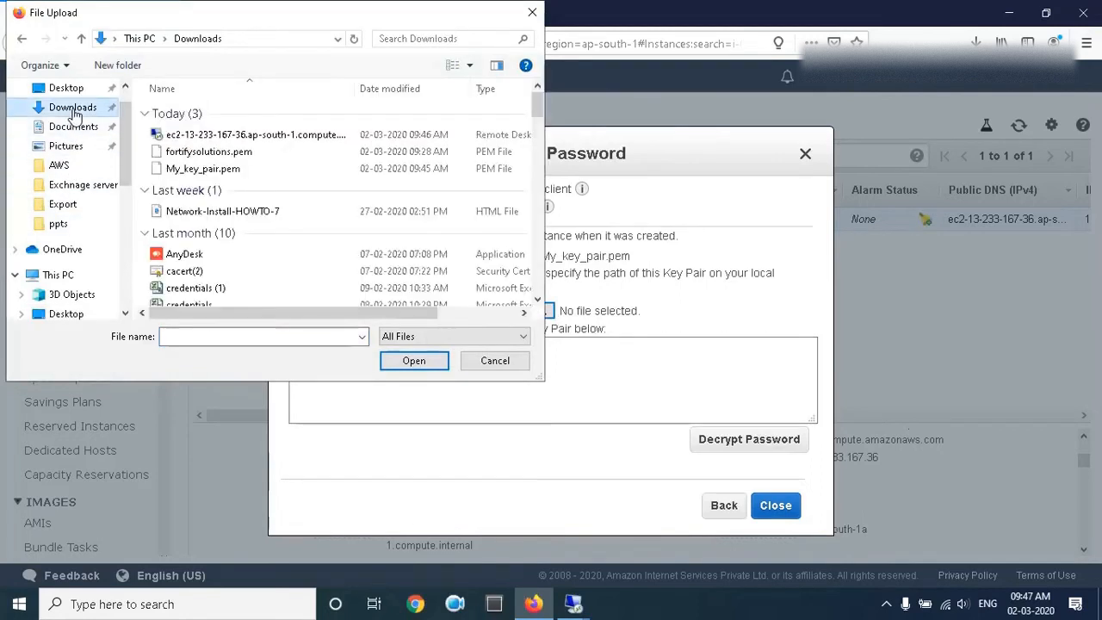
{"action": "double_click", "coordinate": [207, 168]}
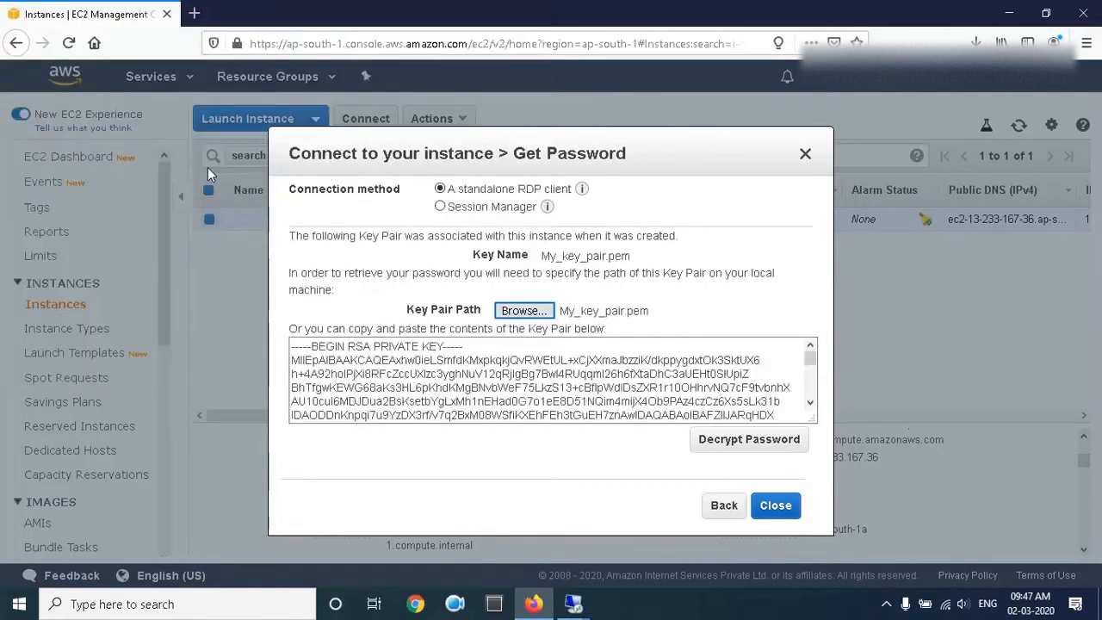
{"action": "left_click", "coordinate": [745, 445]}
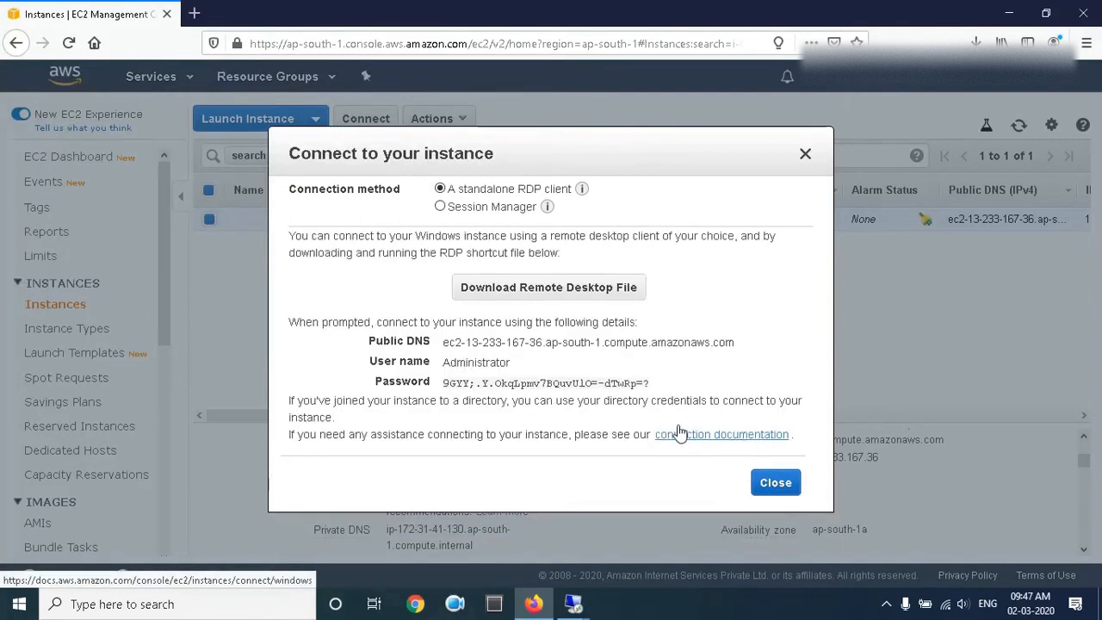
{"action": "left_click_drag", "start_coordinate": [444, 385], "coordinate": [647, 384]}
{"action": "left_click", "coordinate": [659, 385]}
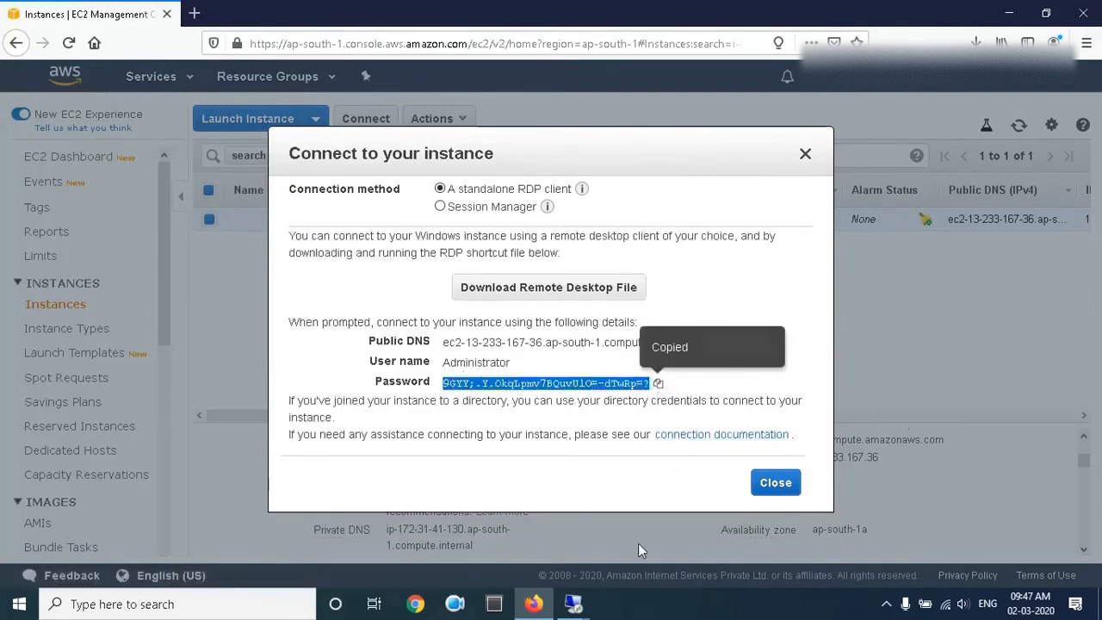
Enter the copied Administrator password in the remote desktop credentials prompt and connect despite the untrusted certificate.
{"action": "left_click", "coordinate": [573, 603]}
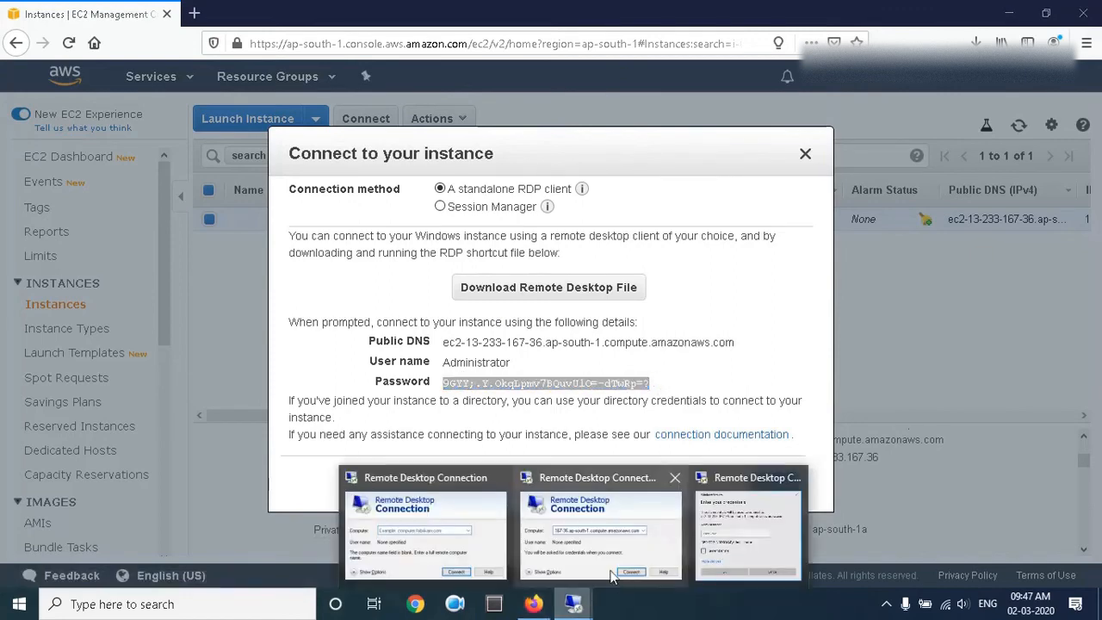
{"action": "left_click", "coordinate": [740, 526]}
{"action": "key", "text": "ctrl+v"}
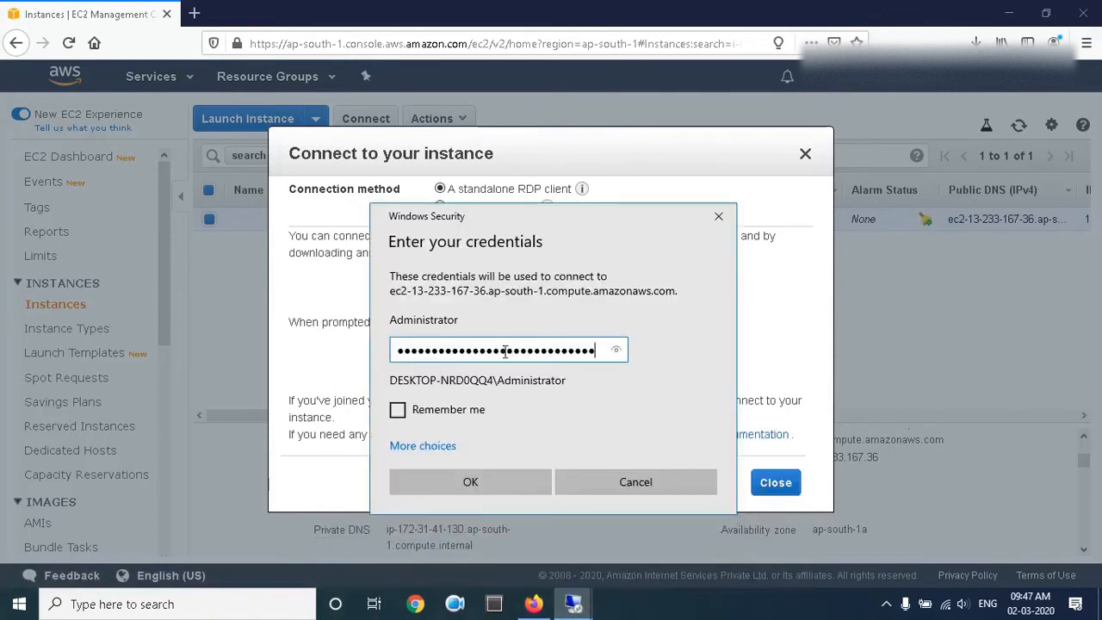
{"action": "left_click", "coordinate": [444, 487]}
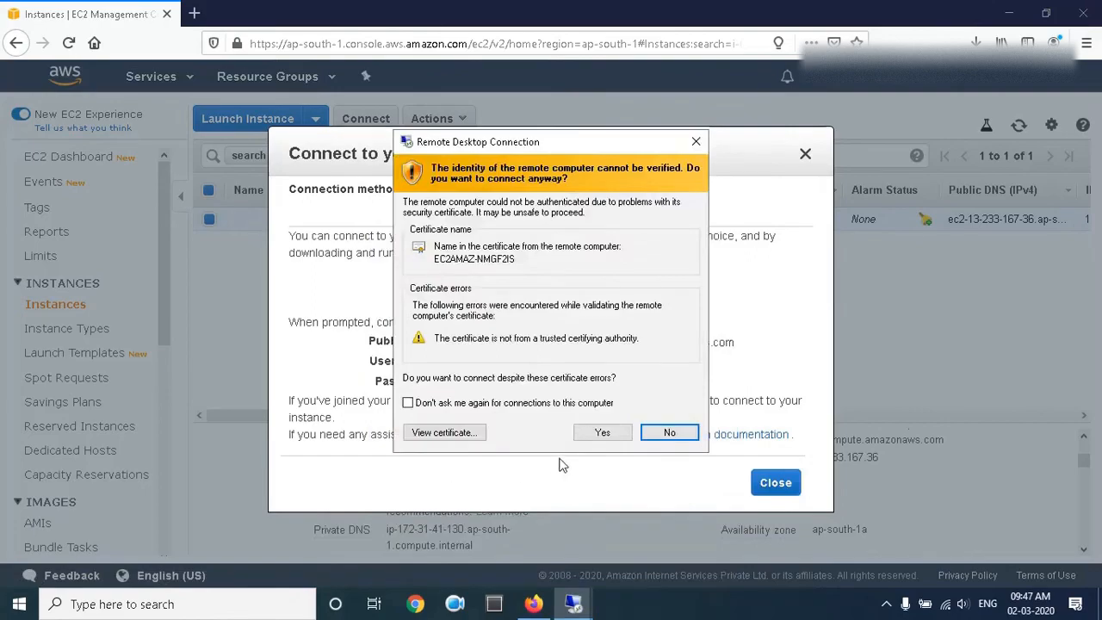
{"action": "left_click", "coordinate": [602, 432]}
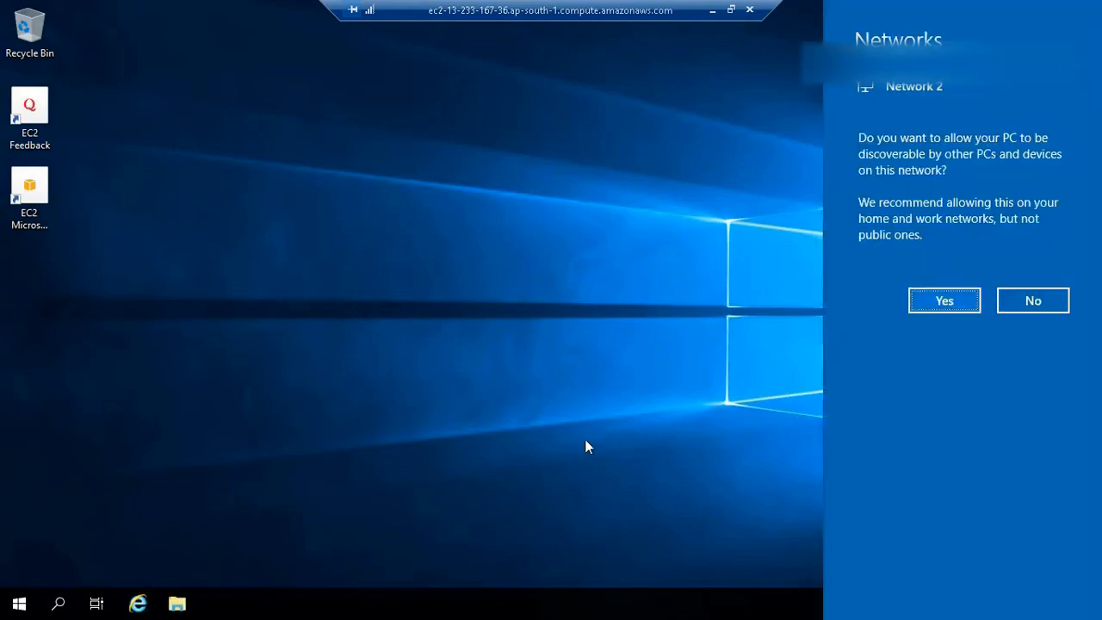
Make the remote server discoverable on its network and show the Local Server properties in Server Manager.
{"action": "left_click", "coordinate": [951, 303]}
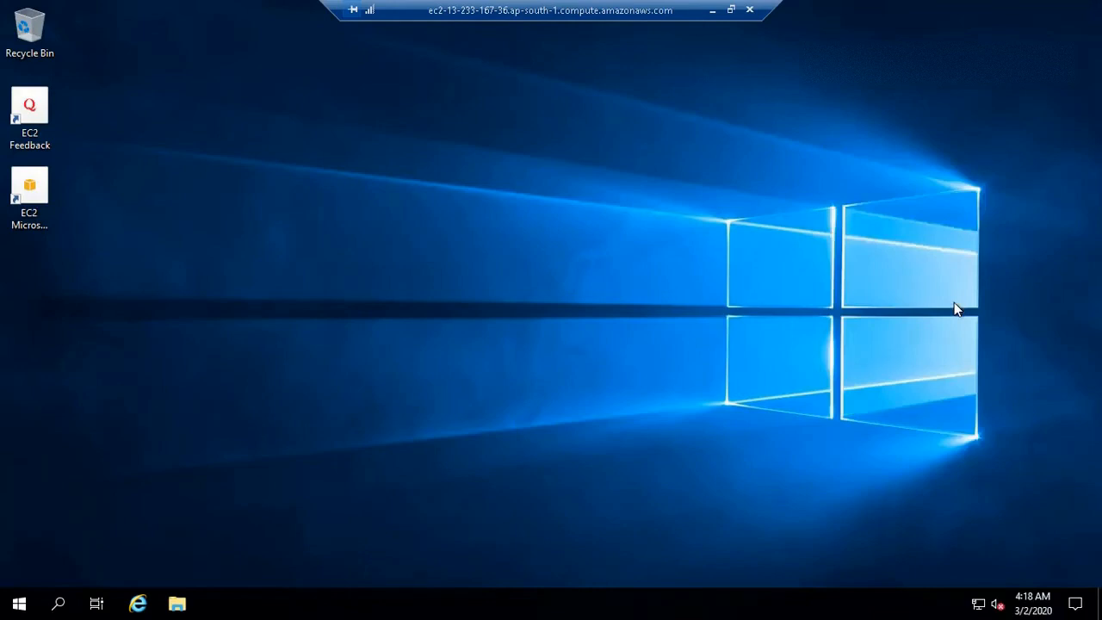
{"action": "left_click", "coordinate": [19, 603]}
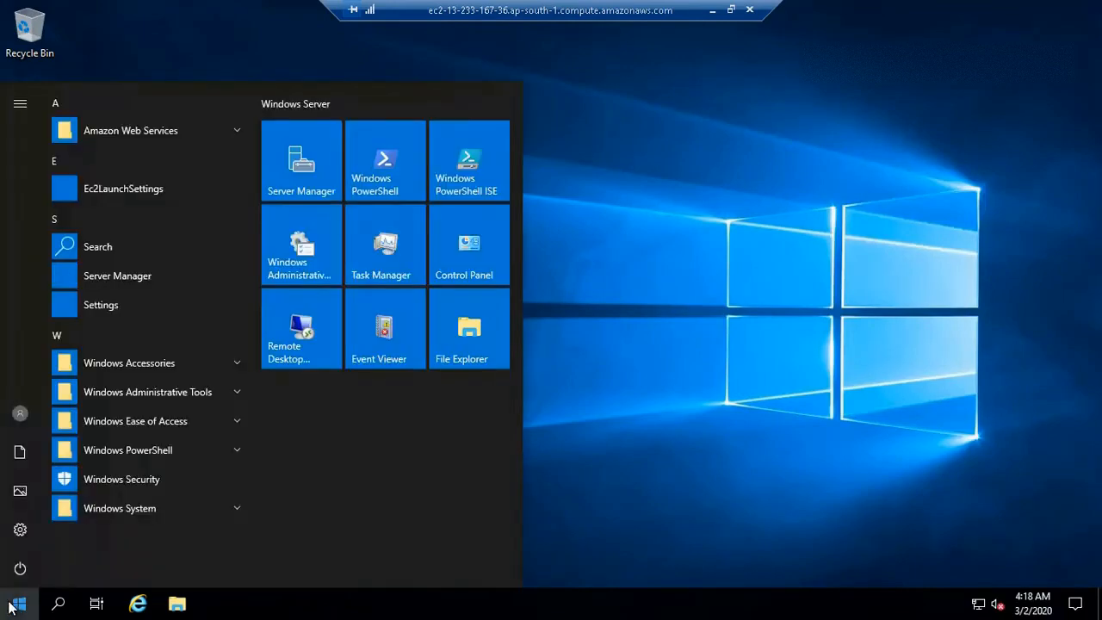
{"action": "left_click", "coordinate": [297, 187]}
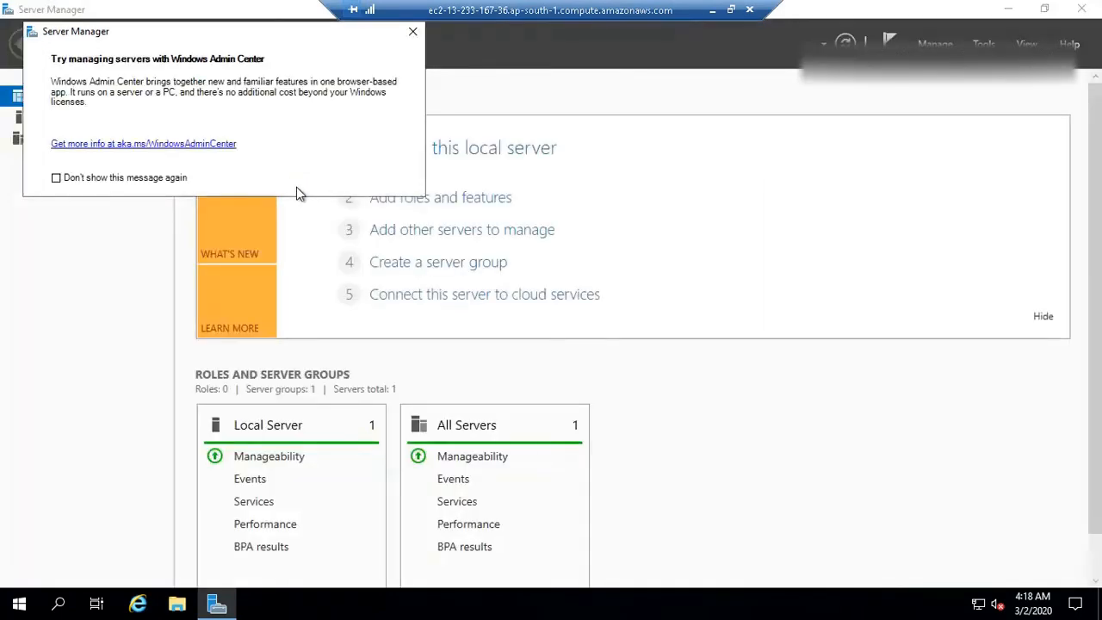
{"action": "left_click", "coordinate": [413, 30]}
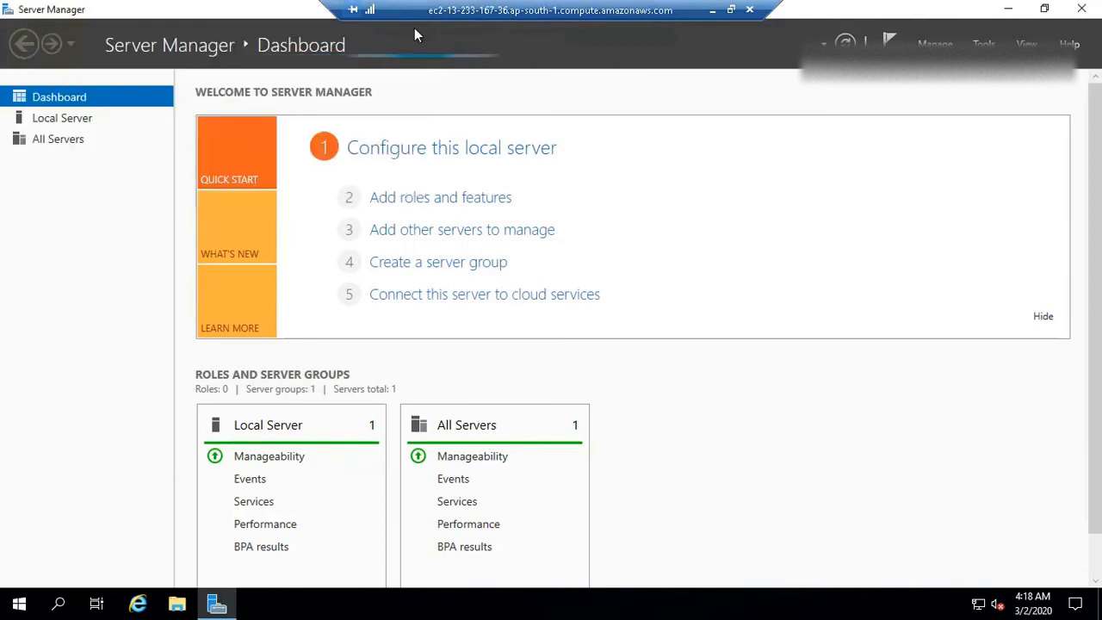
{"action": "left_click", "coordinate": [84, 120]}
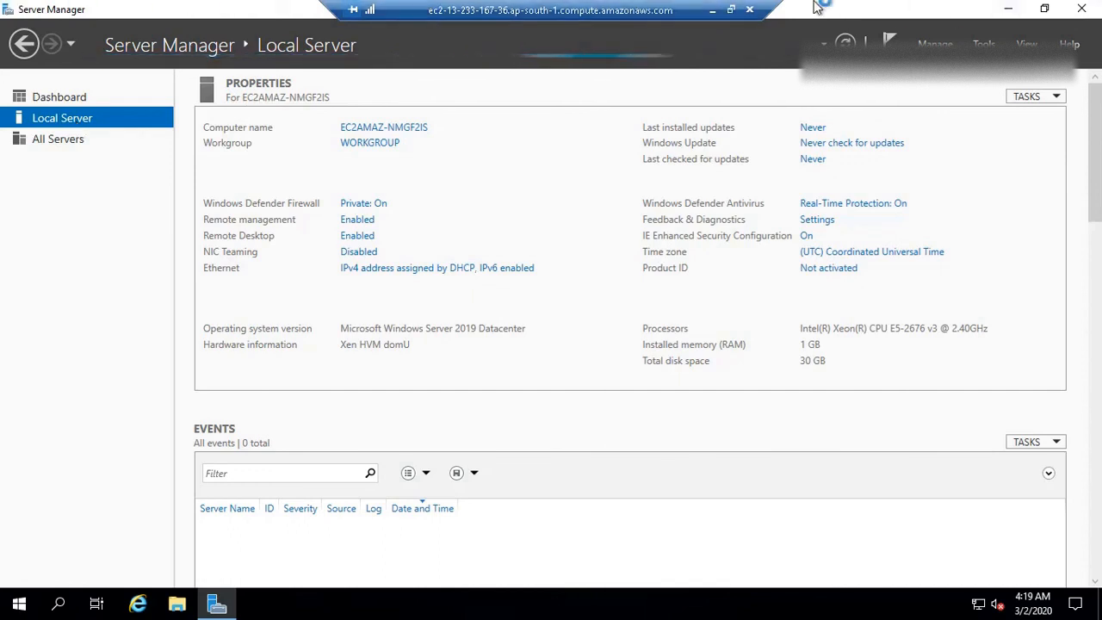
Disconnect the remote desktop session and close the instance's connection options in the EC2 console.
{"action": "left_click", "coordinate": [750, 9]}
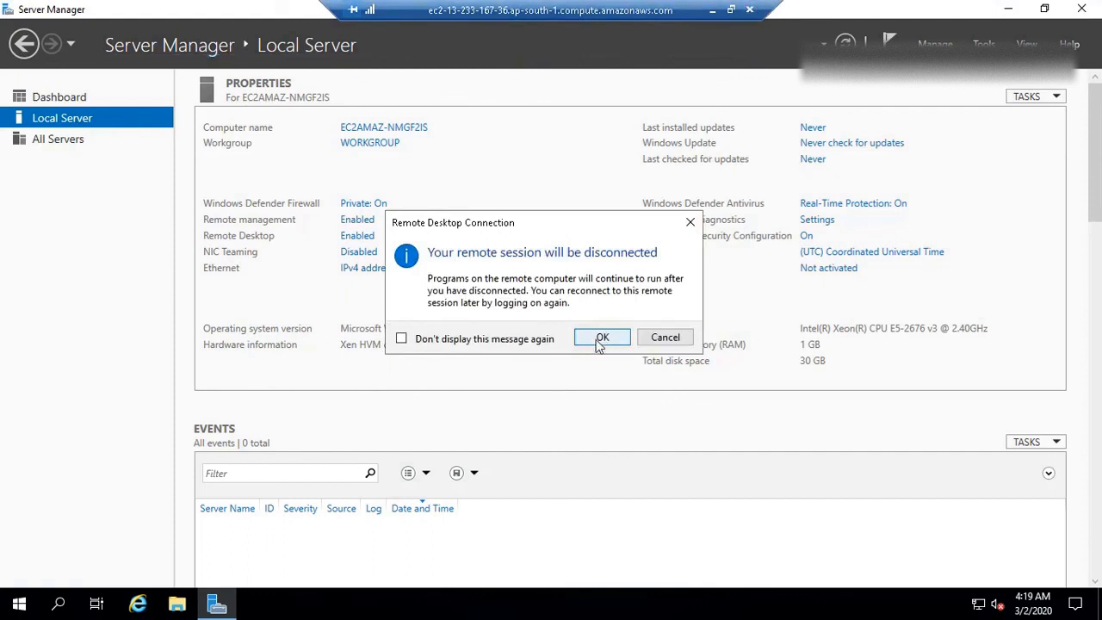
{"action": "left_click", "coordinate": [666, 338]}
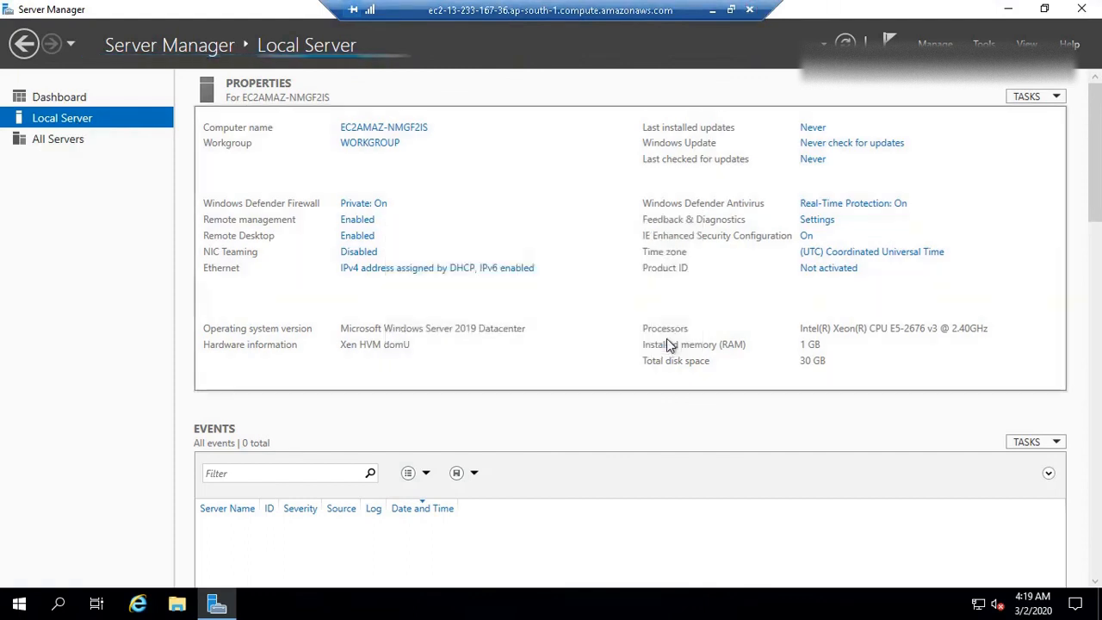
{"action": "left_click", "coordinate": [751, 11]}
{"action": "left_click", "coordinate": [594, 337]}
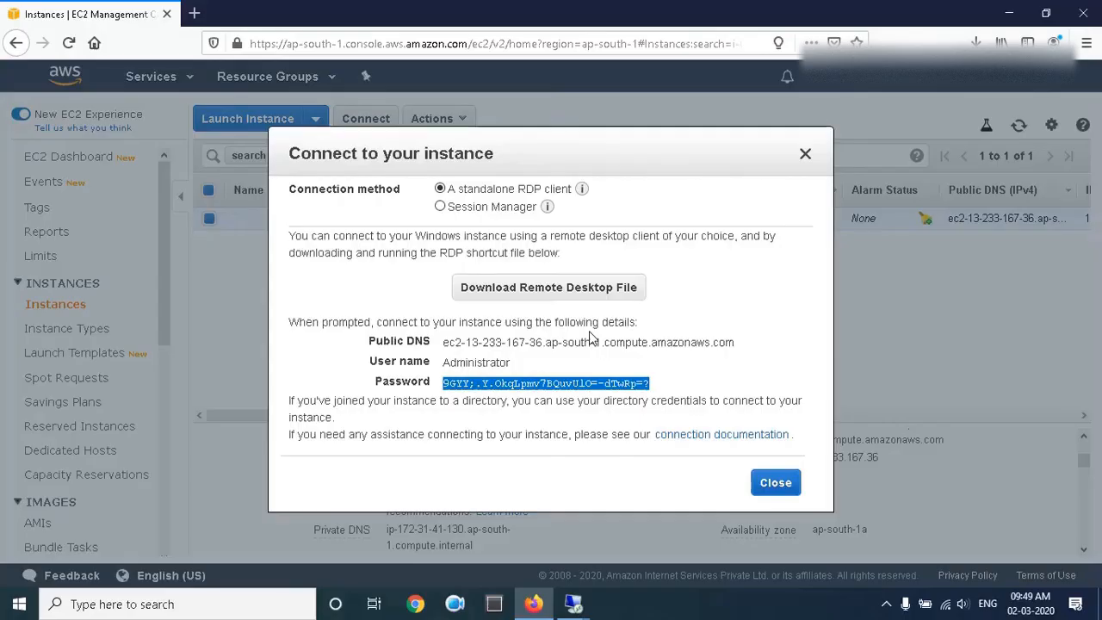
{"action": "left_click", "coordinate": [792, 486]}
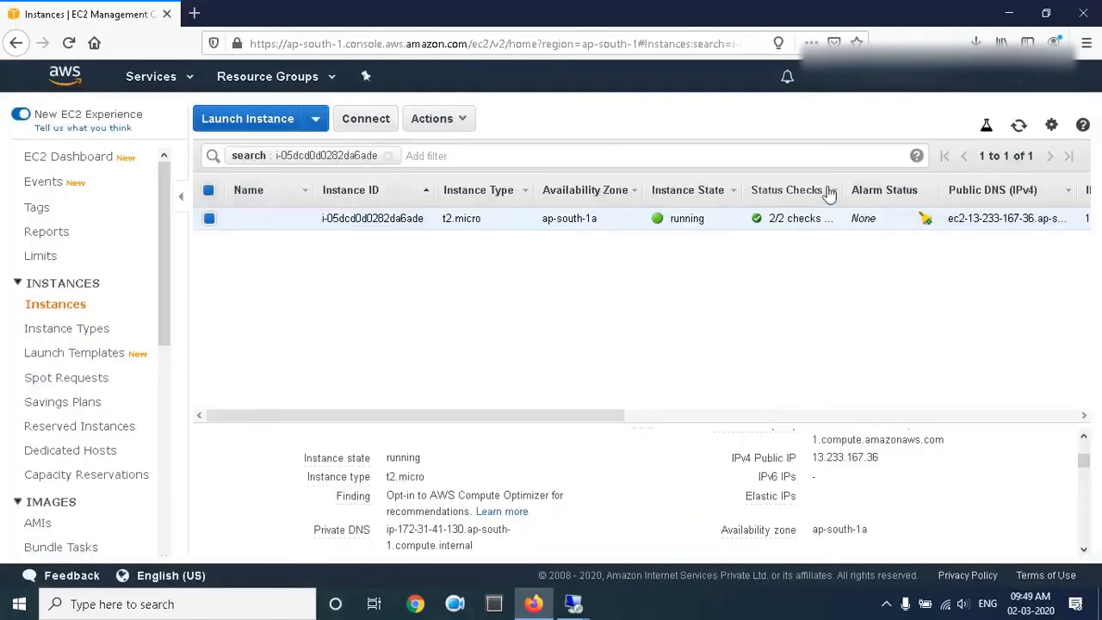
Stop the running t2.micro instance and confirm the stop.
{"action": "left_click", "coordinate": [378, 120]}
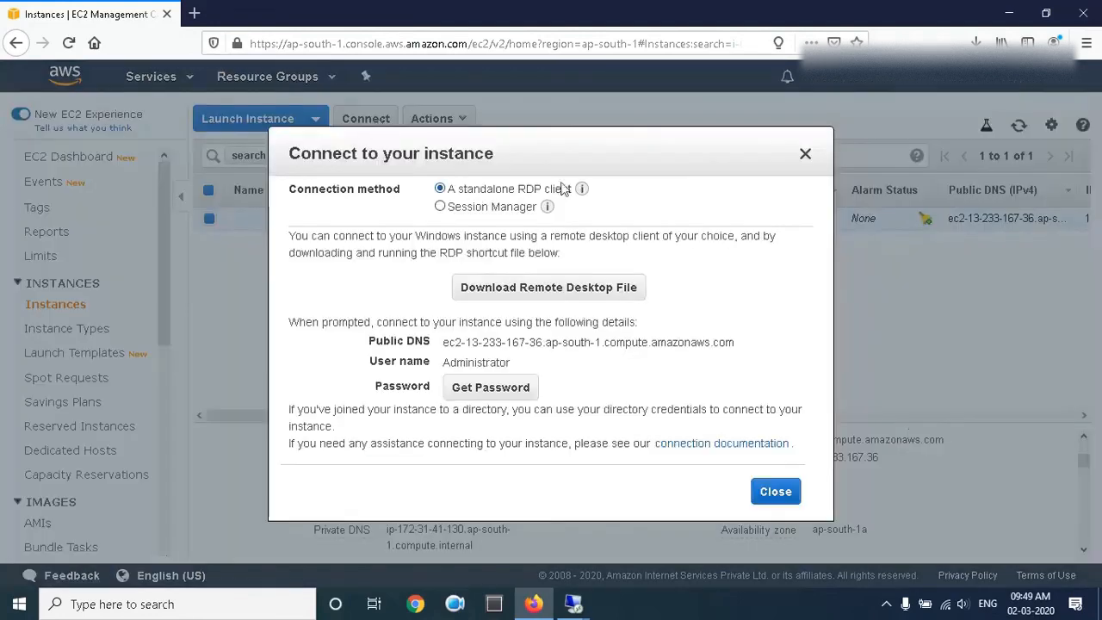
{"action": "left_click", "coordinate": [805, 153]}
{"action": "left_click", "coordinate": [458, 118]}
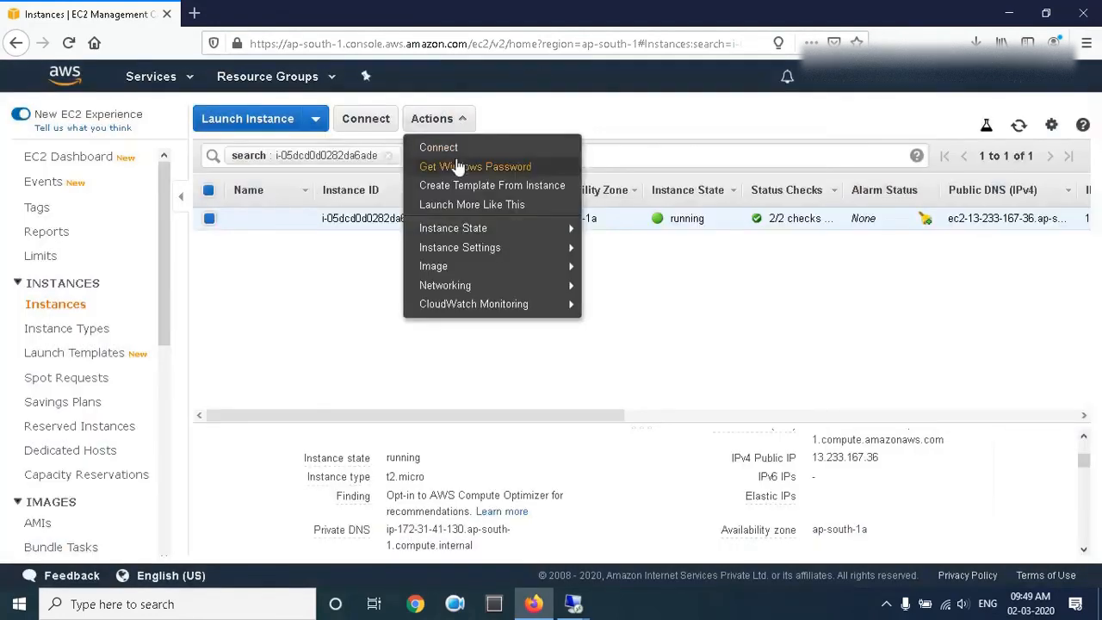
{"action": "mouse_move", "coordinate": [457, 228]}
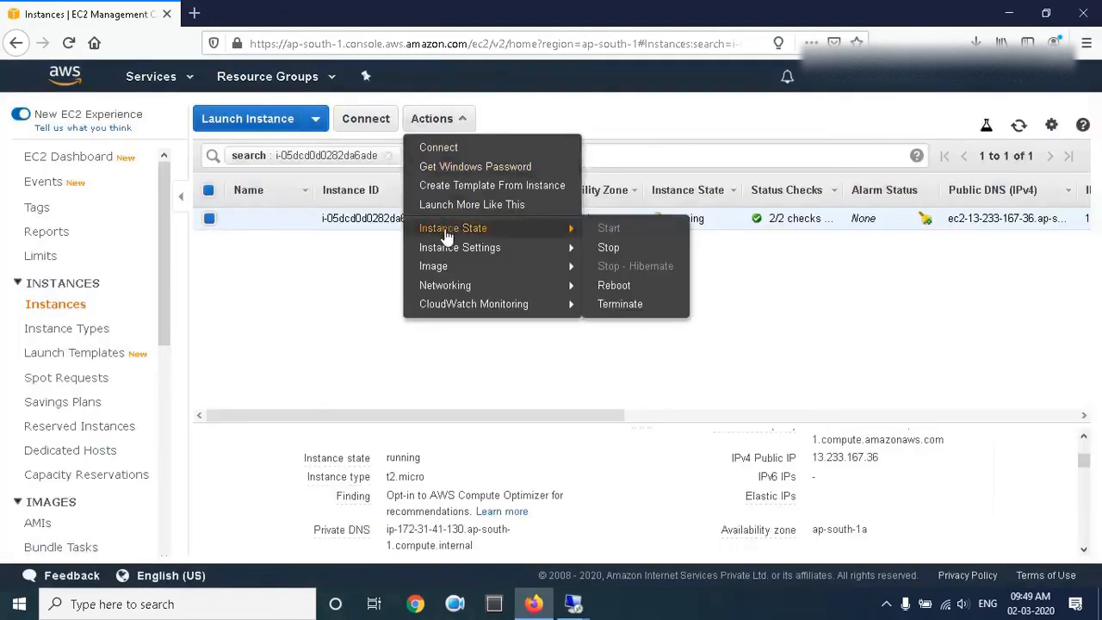
{"action": "left_click", "coordinate": [606, 248]}
{"action": "left_click", "coordinate": [733, 425]}
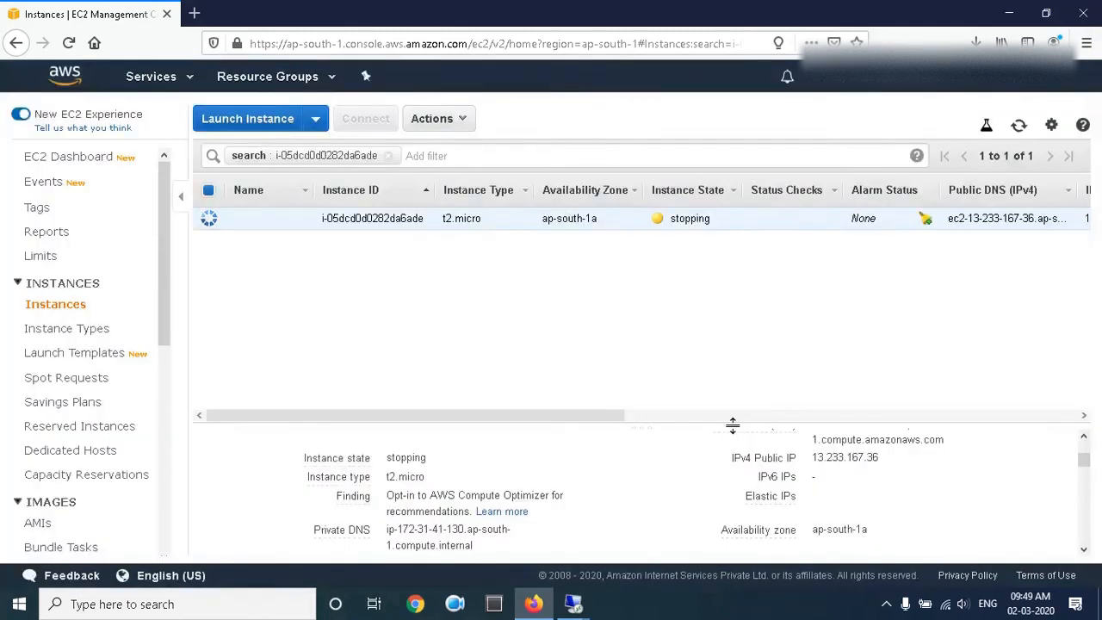